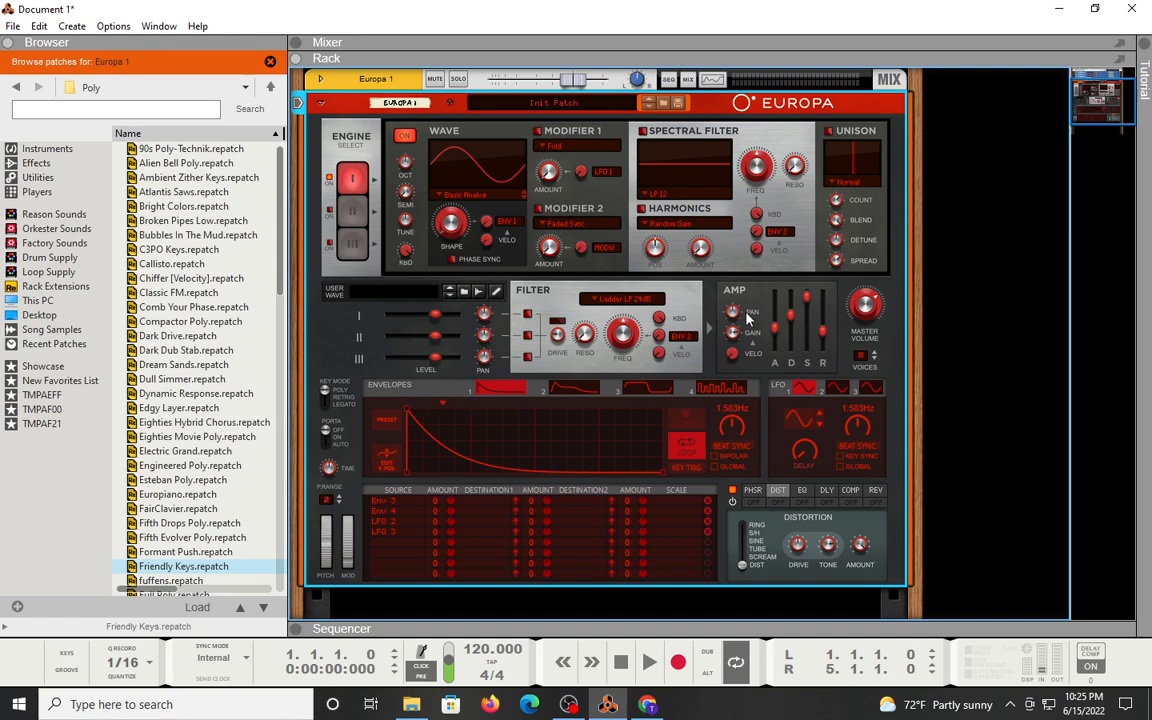
Reset the Europa 1 synthesizer device to its default settings
mouse_move(787, 305)
mouse_move(819, 334)
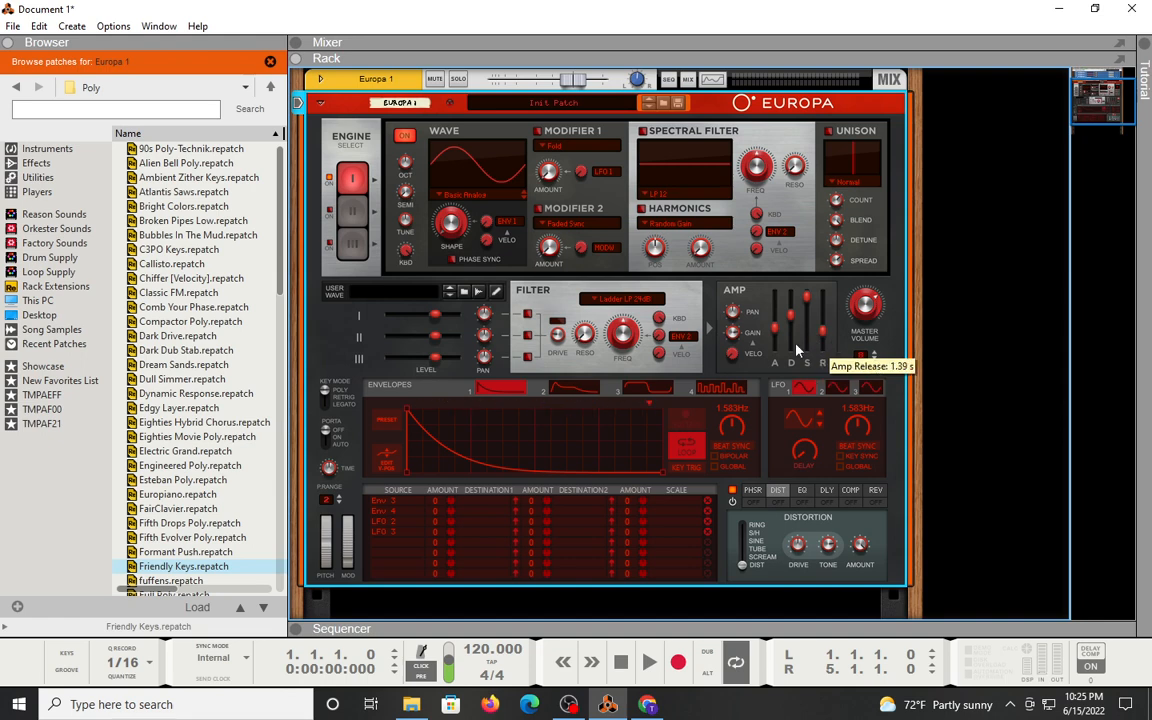
right_click(790, 346)
left_click(717, 335)
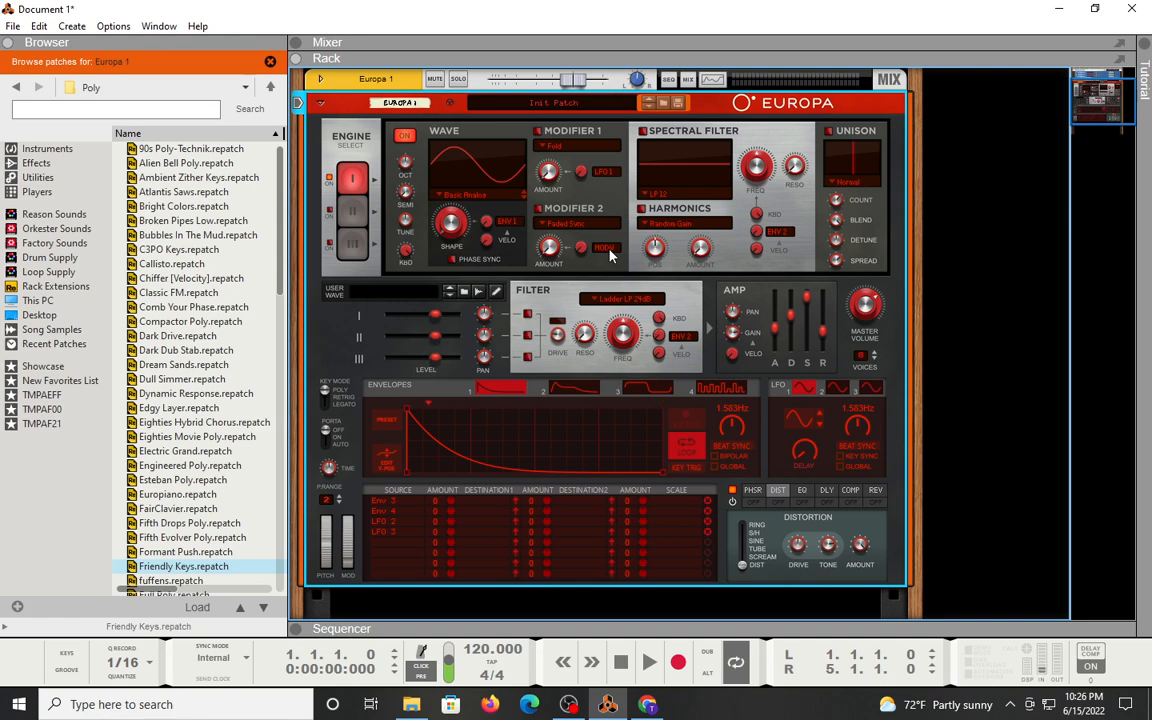
right_click(655, 256)
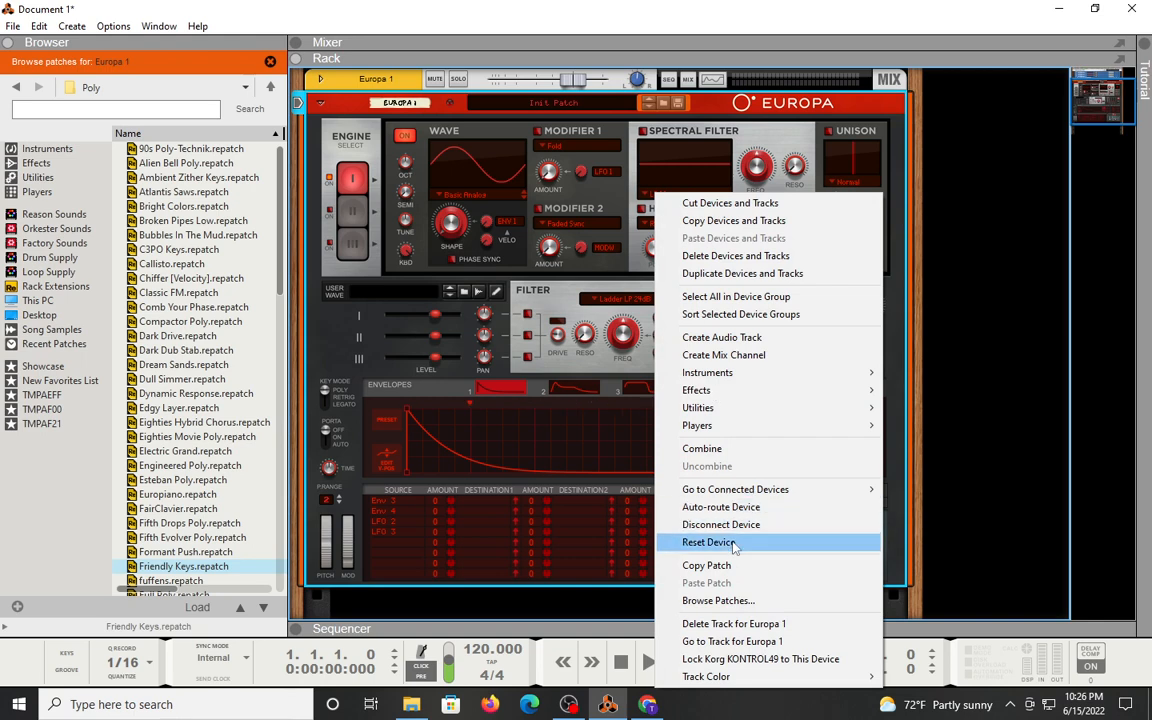
left_click(734, 543)
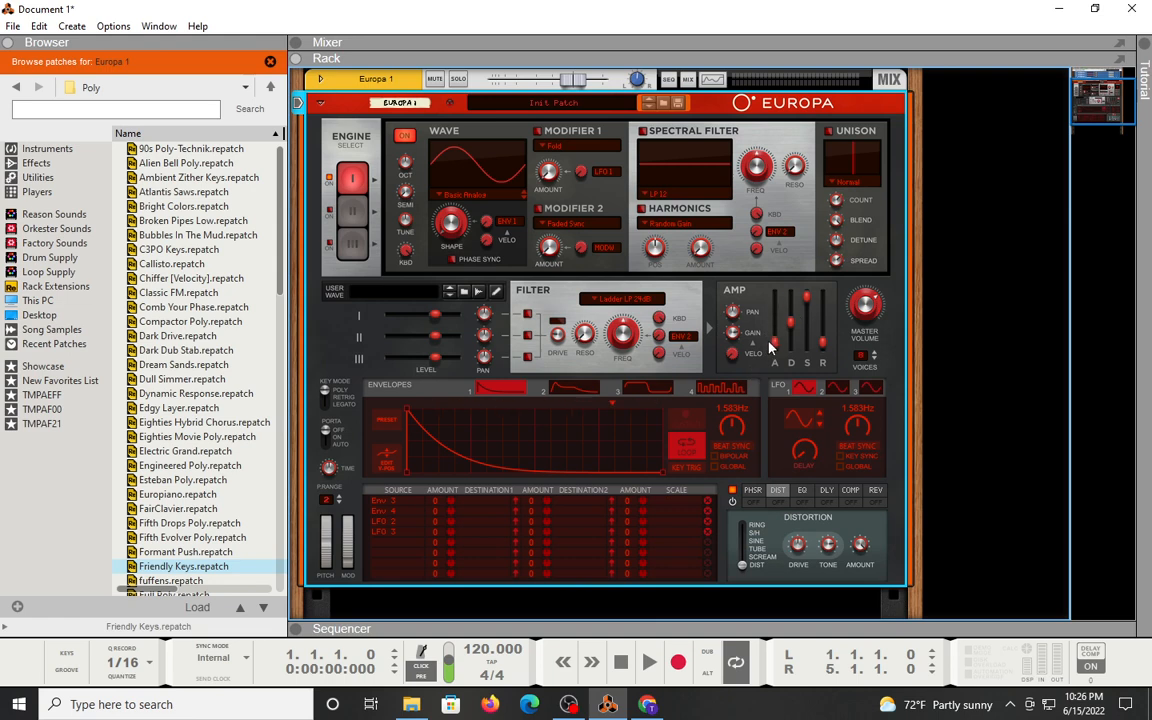
Raise the attack, release and decay of Europa's amp envelope
mouse_move(776, 347)
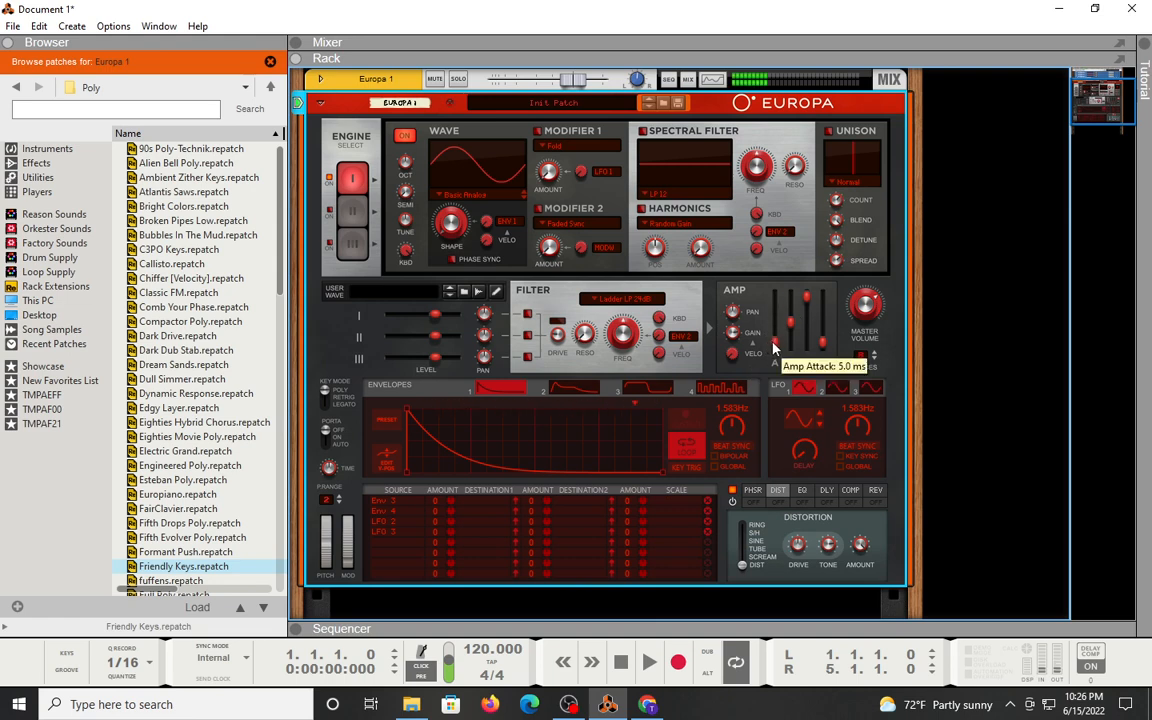
left_click_drag(776, 347, 780, 336)
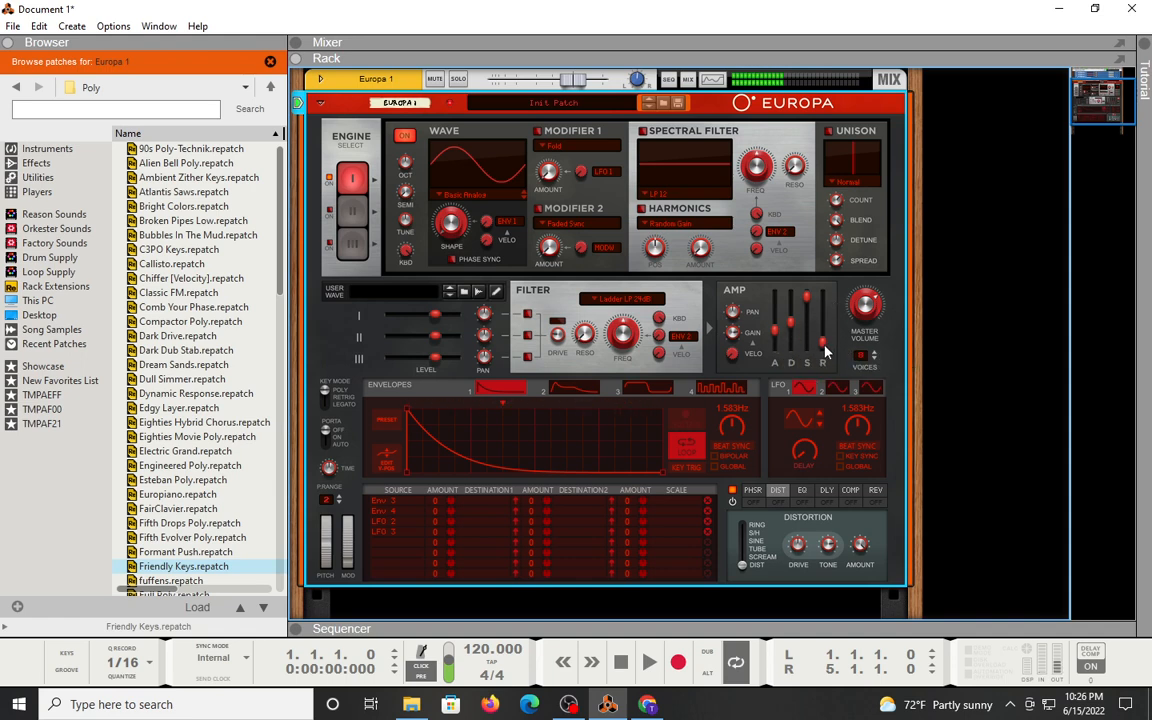
mouse_move(825, 348)
left_click_drag(825, 348, 825, 340)
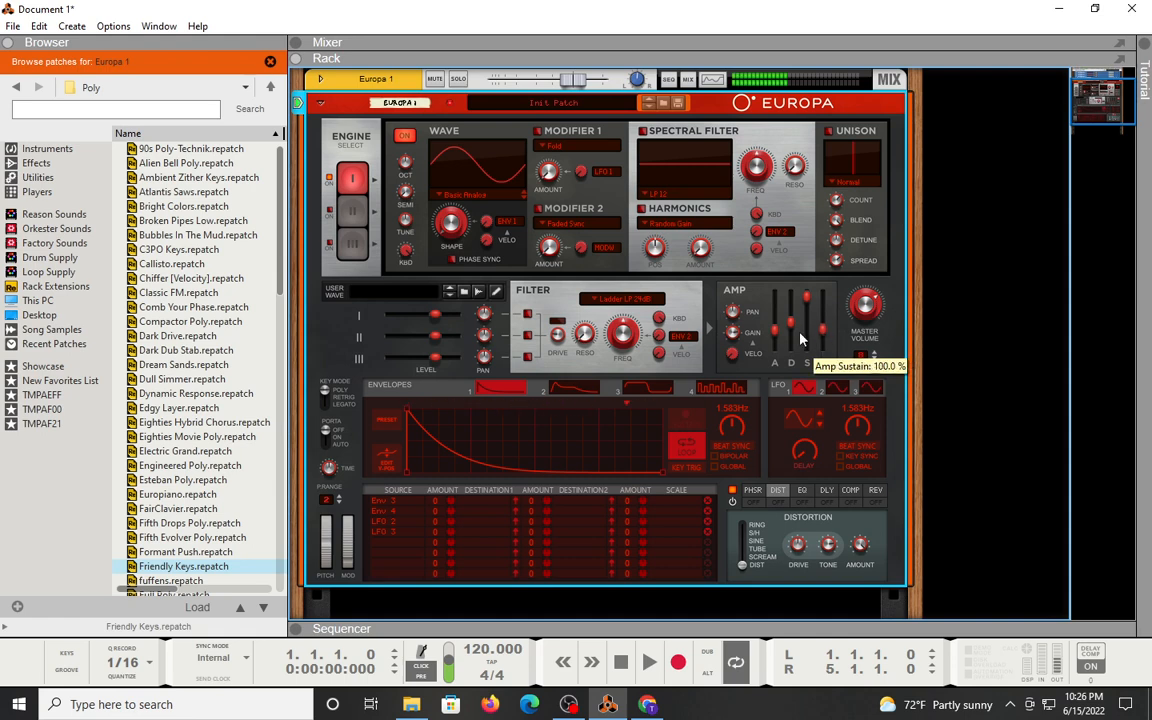
mouse_move(795, 332)
left_click_drag(795, 332, 806, 316)
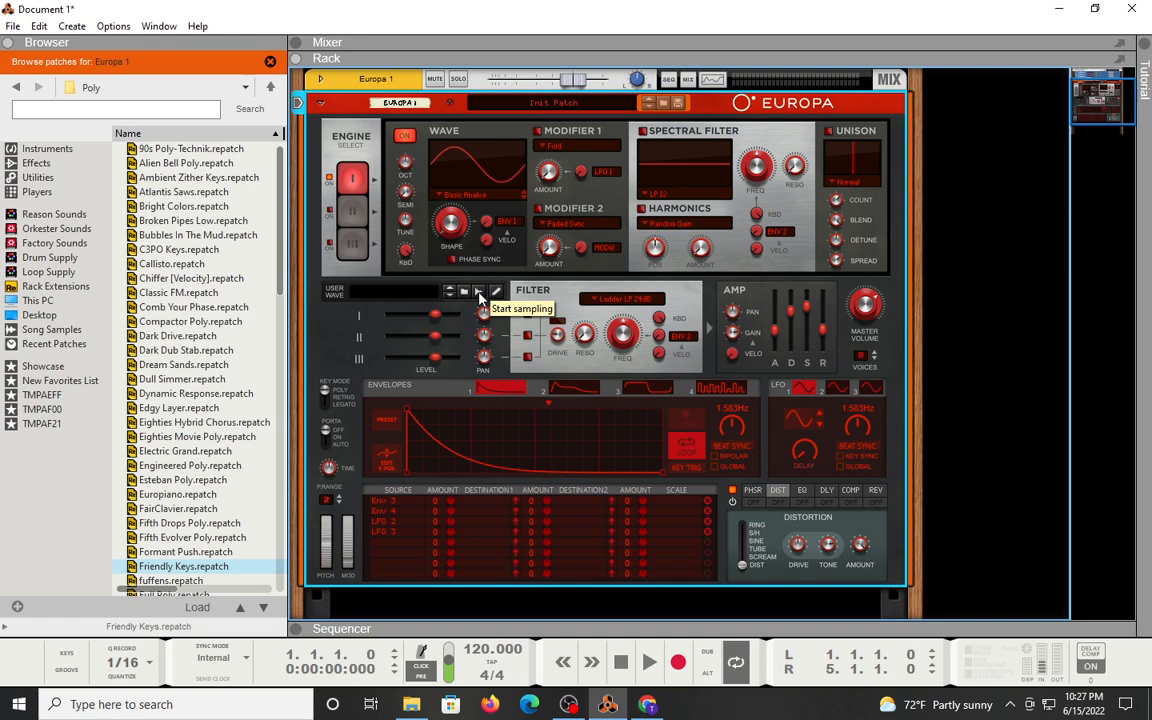
Record a new sample for Europa's user wave and audition it in the sample editor
left_click(480, 298)
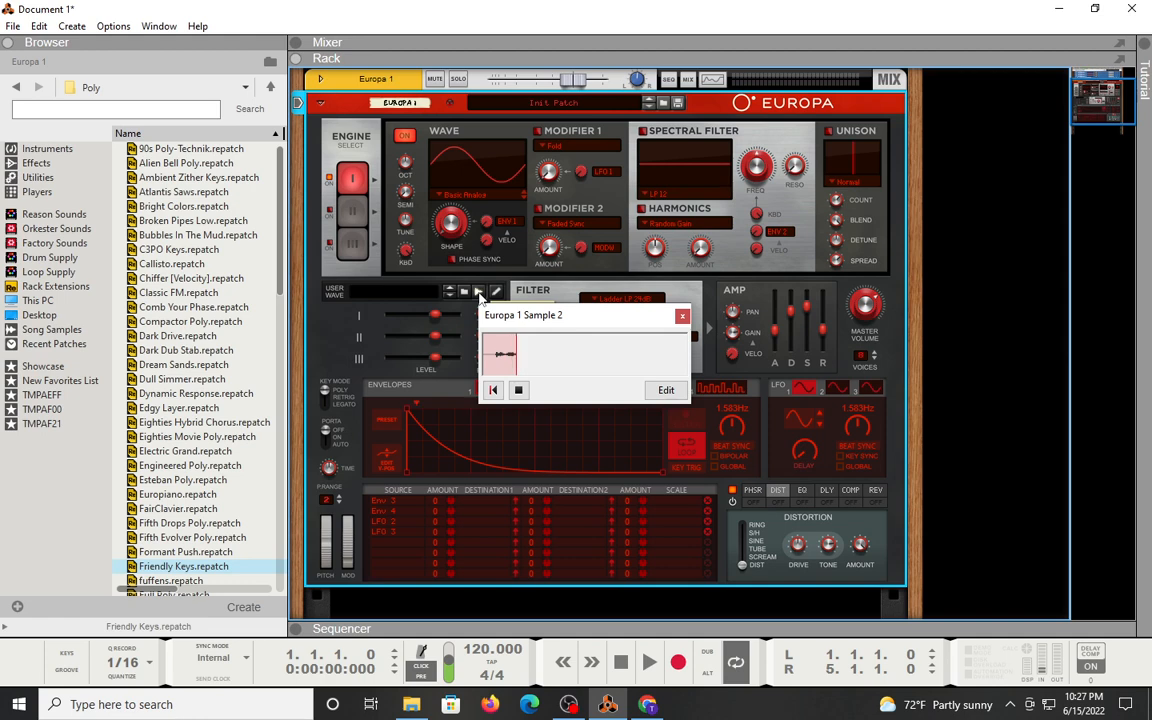
left_click(517, 393)
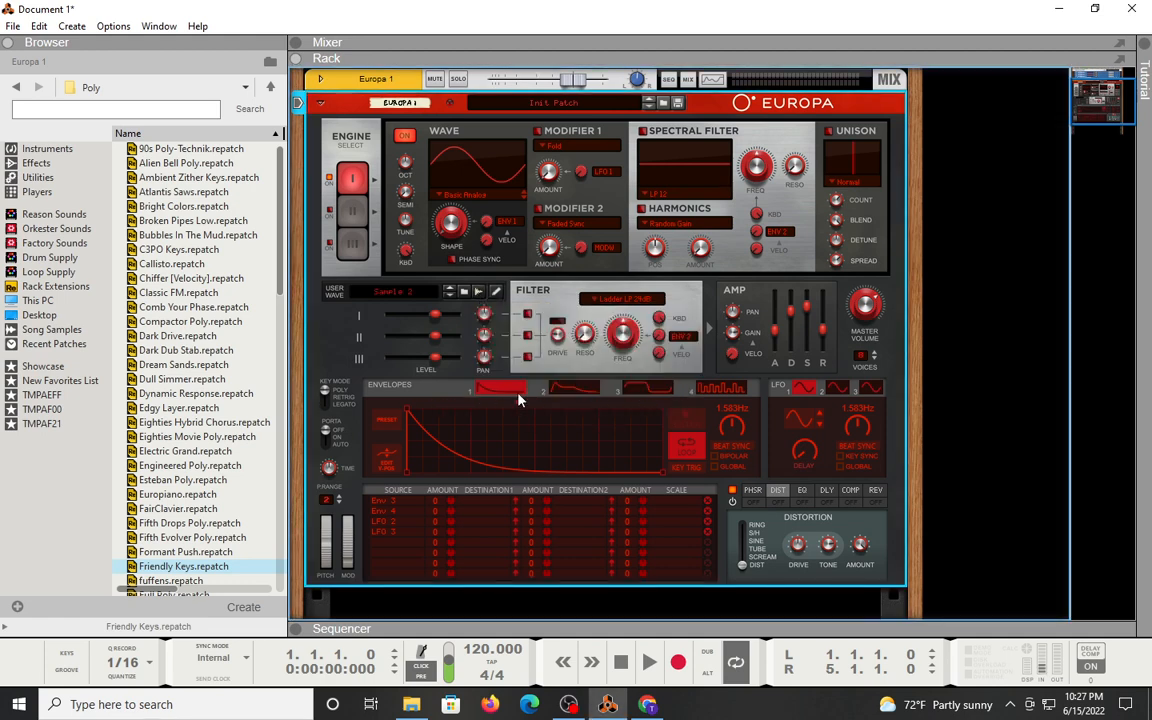
left_click(497, 292)
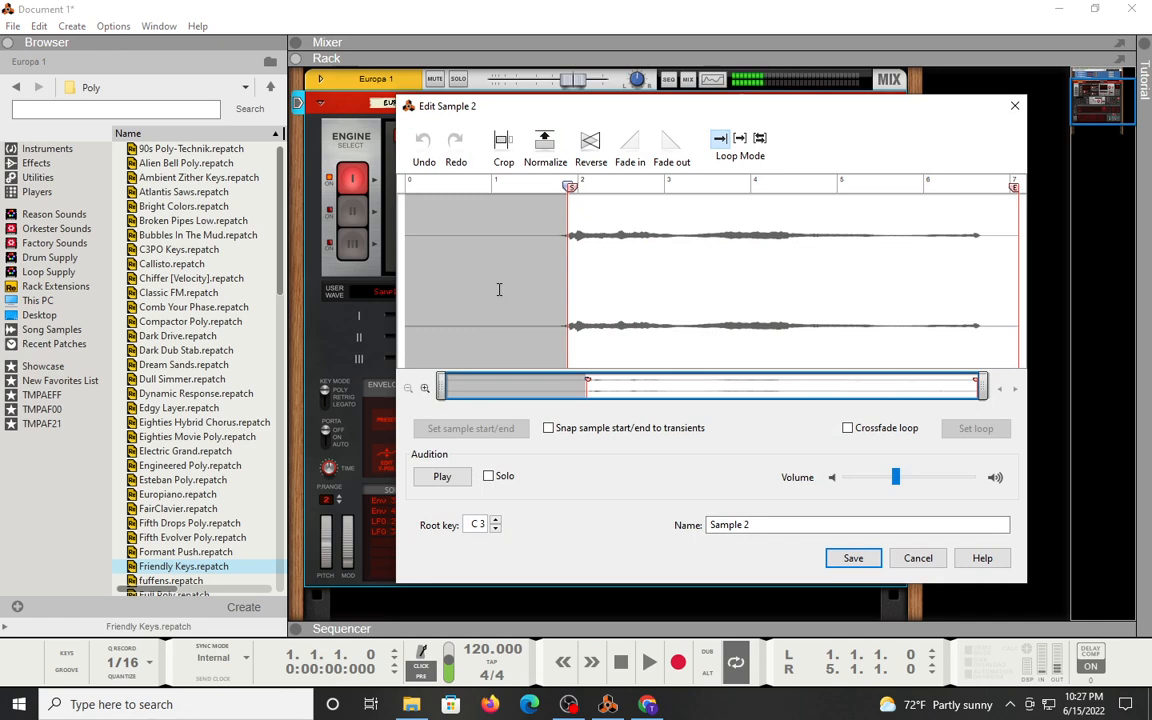
left_click(453, 481)
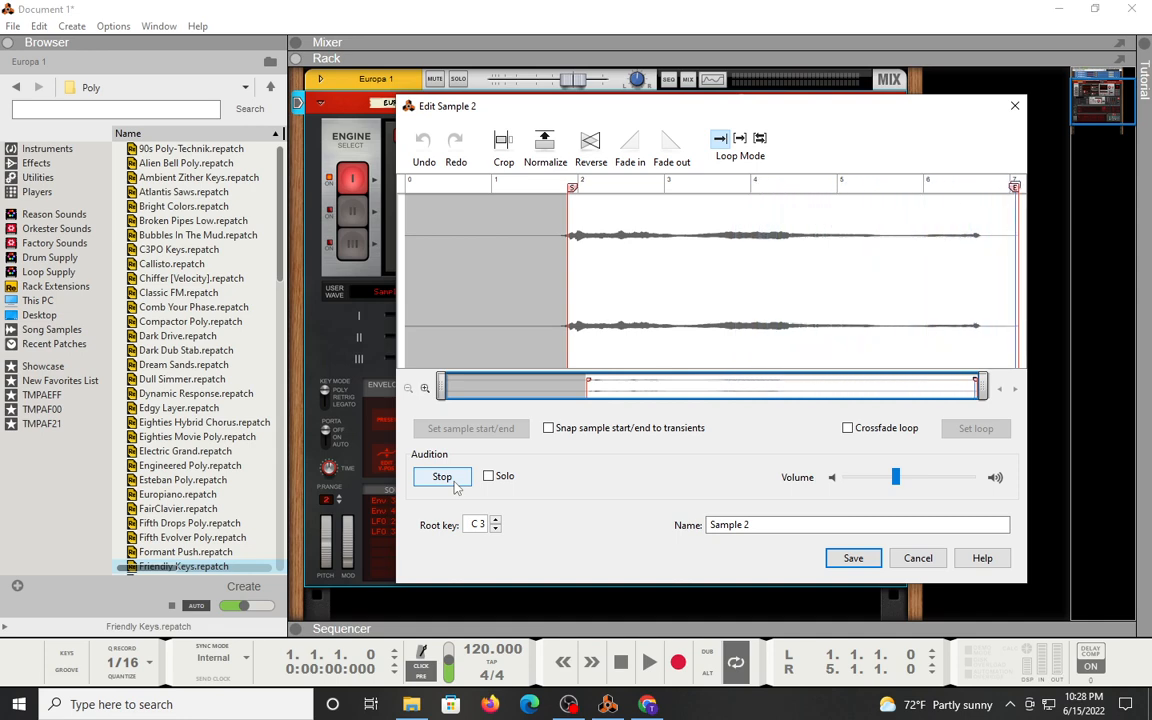
Set the sample to loop forward with the loop end at about 6.6 s, where the sound ends
left_click(740, 139)
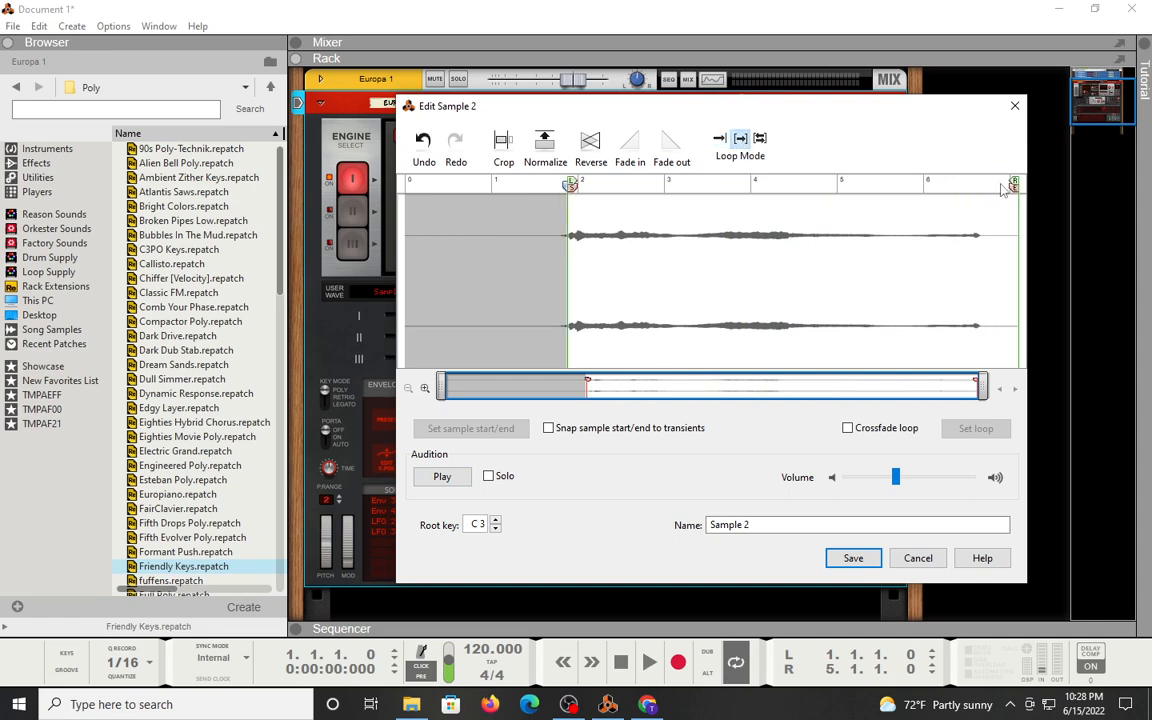
left_click_drag(1013, 183, 973, 198)
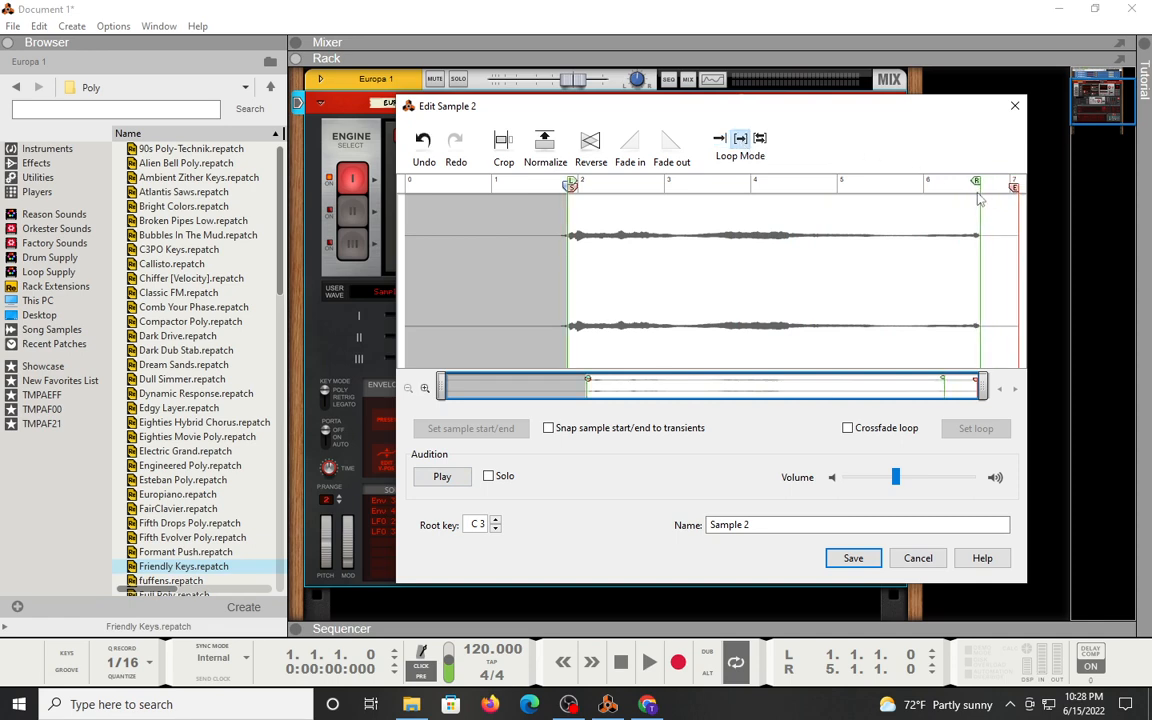
Normalize the sample and audition it at a reduced playback volume
left_click(546, 138)
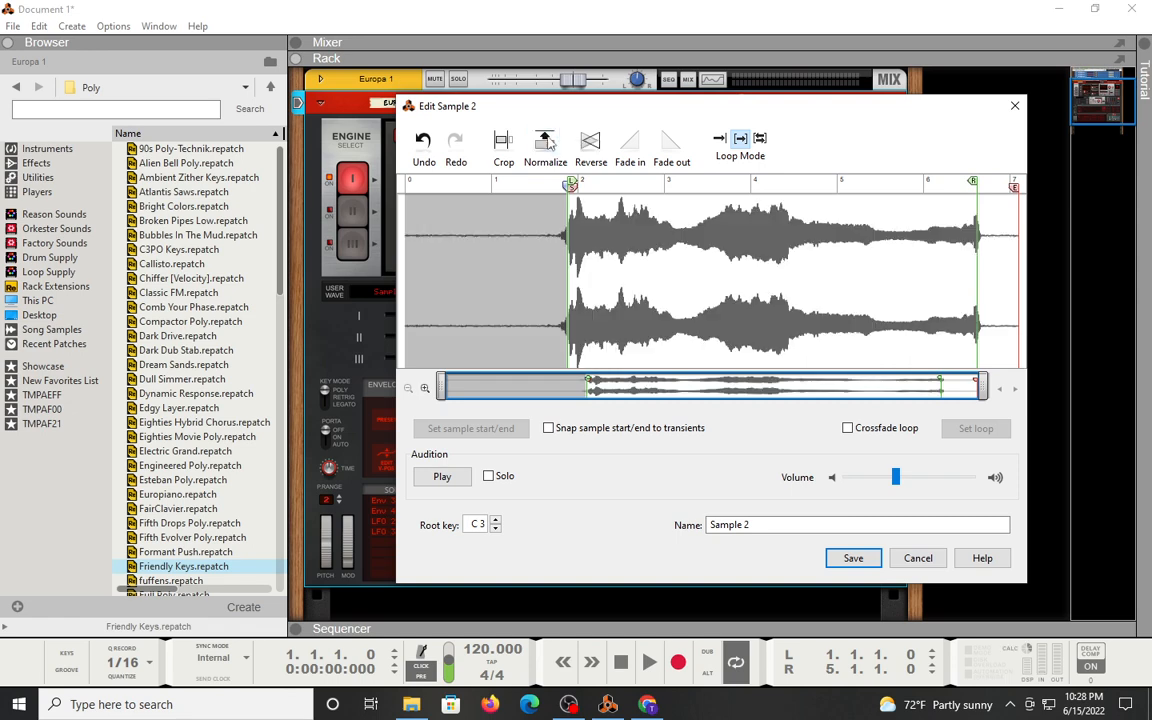
left_click_drag(895, 477, 857, 481)
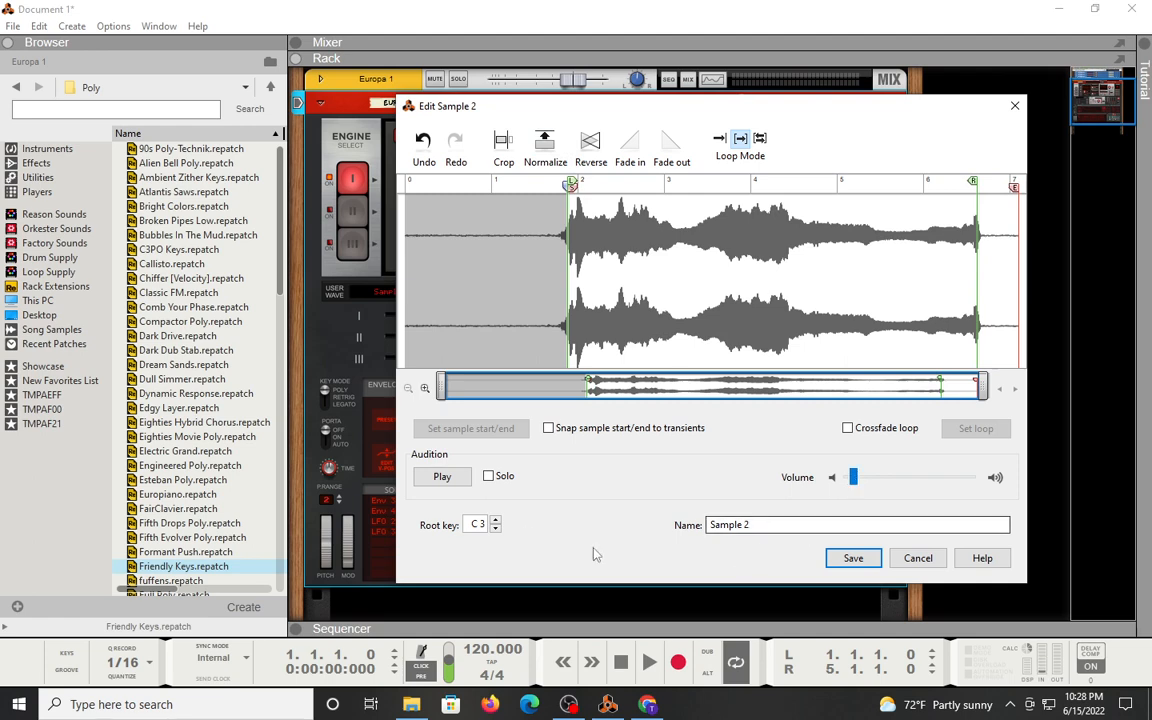
left_click(438, 477)
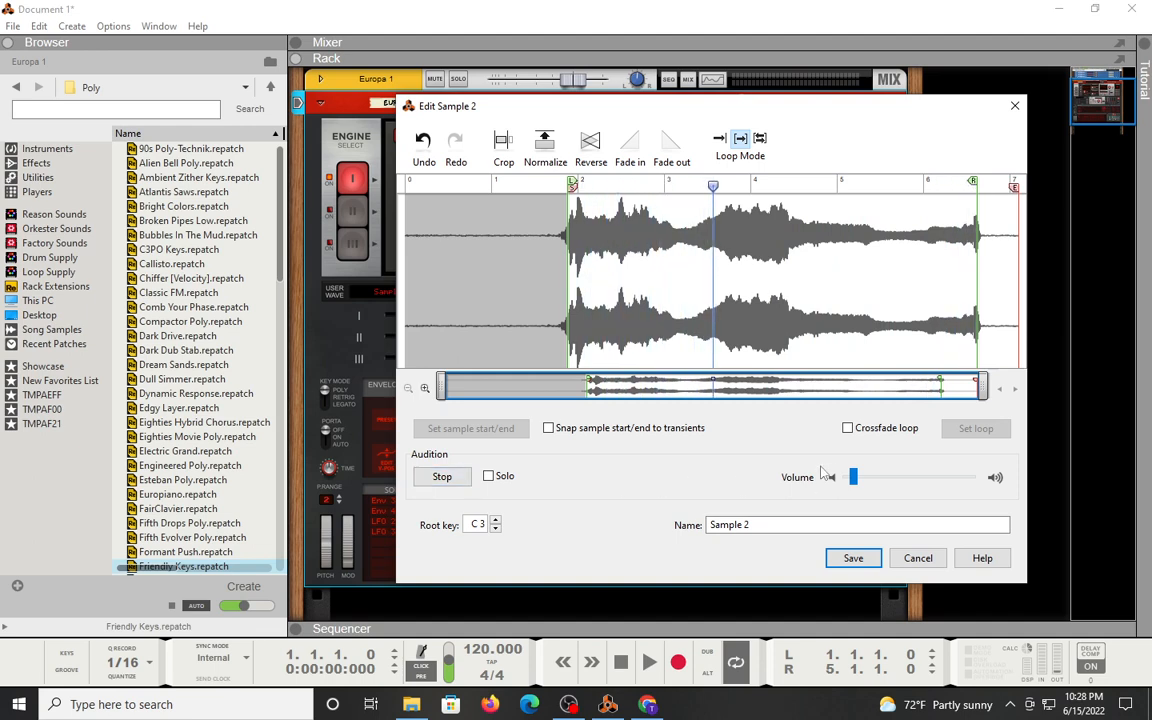
Enable loop crossfading and adjust the loop to run from about 2.1 s to 5.9 s while auditioning it
left_click(848, 428)
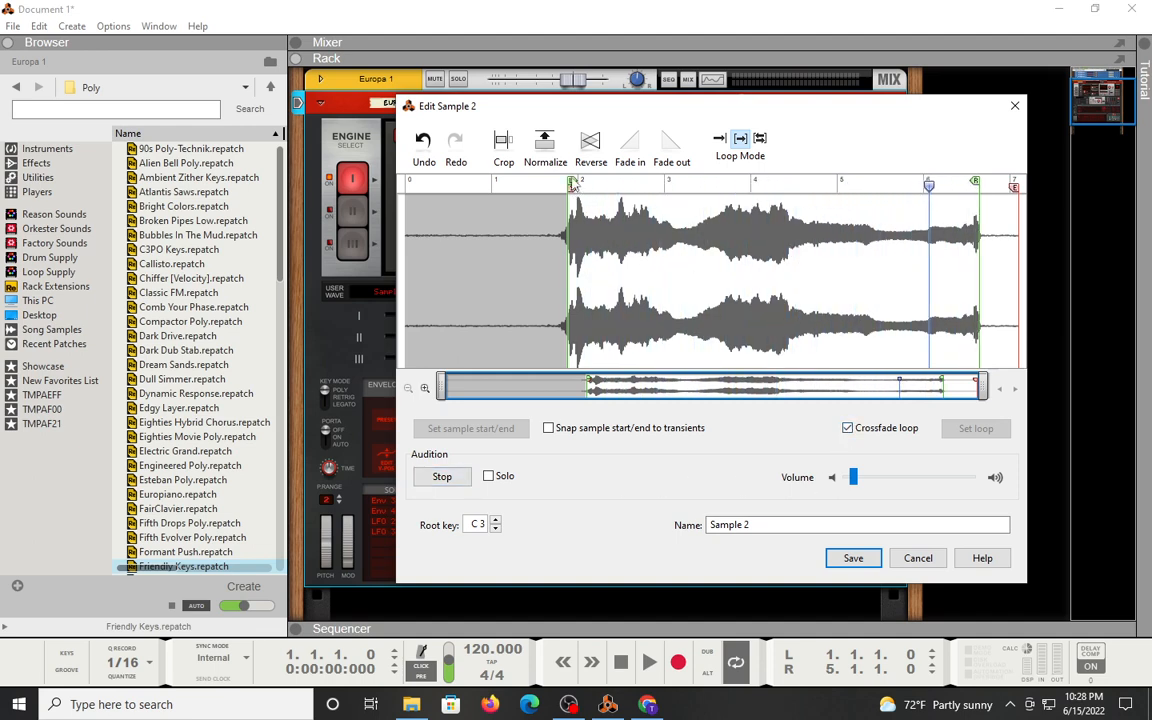
left_click_drag(573, 181, 614, 182)
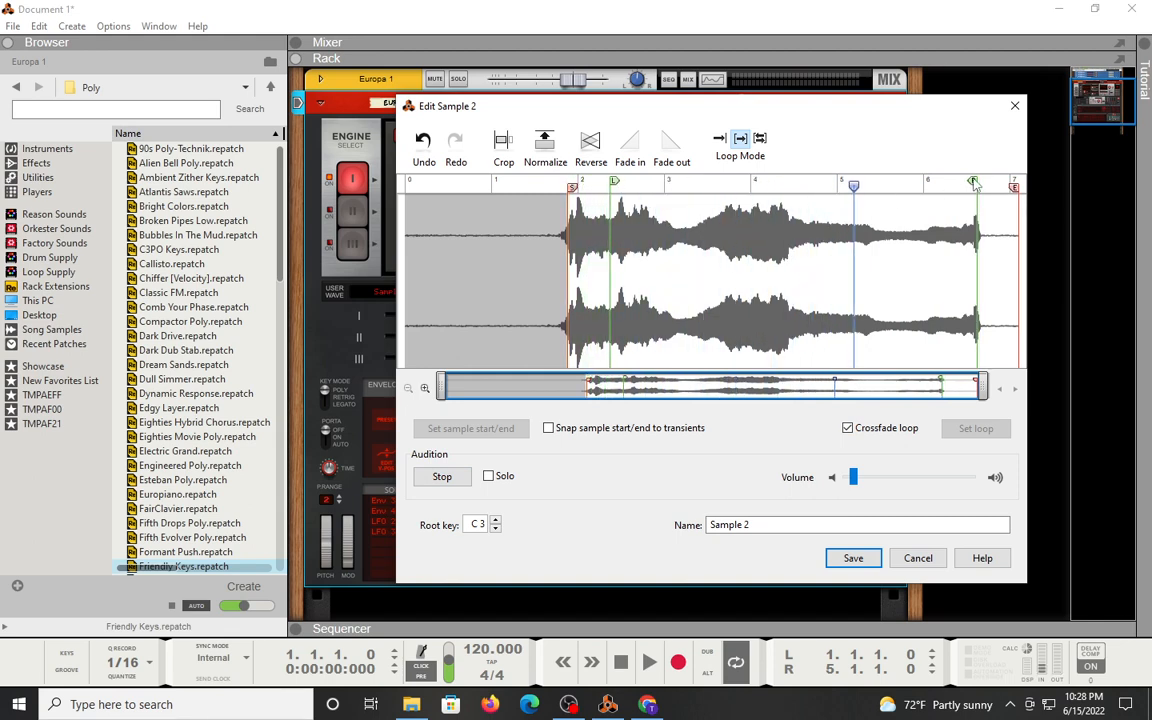
mouse_move(969, 188)
left_mouse_down()
mouse_move(870, 196)
mouse_move(836, 213)
left_mouse_up()
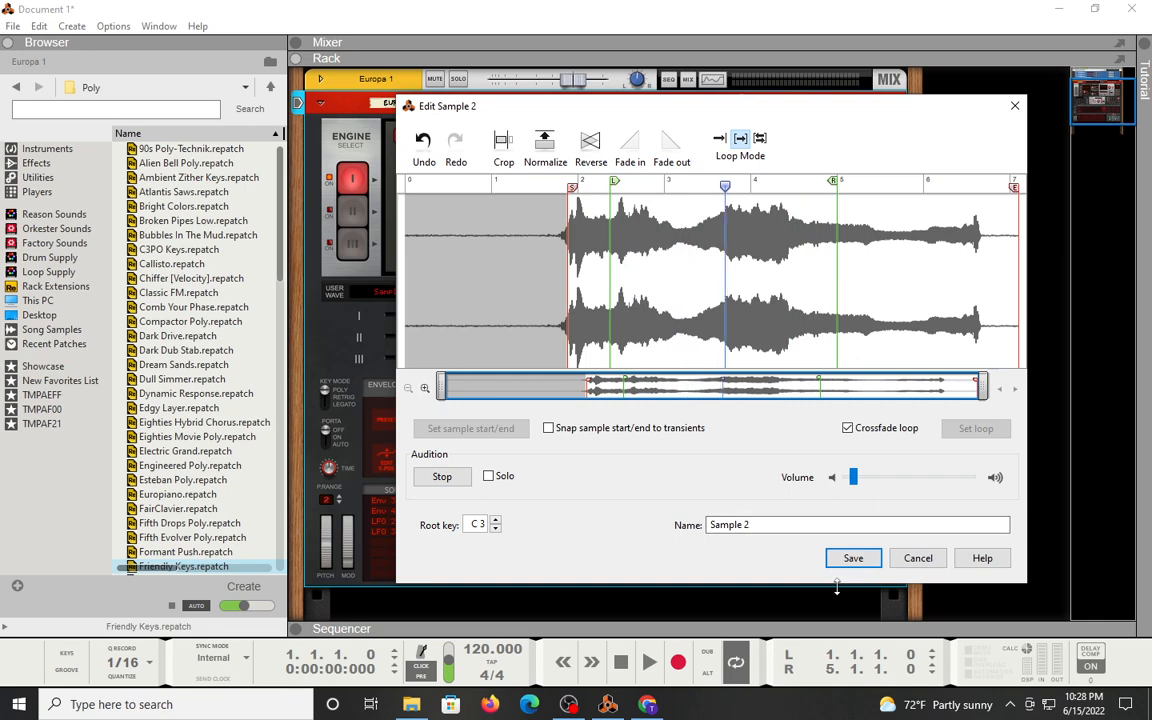
left_click(439, 485)
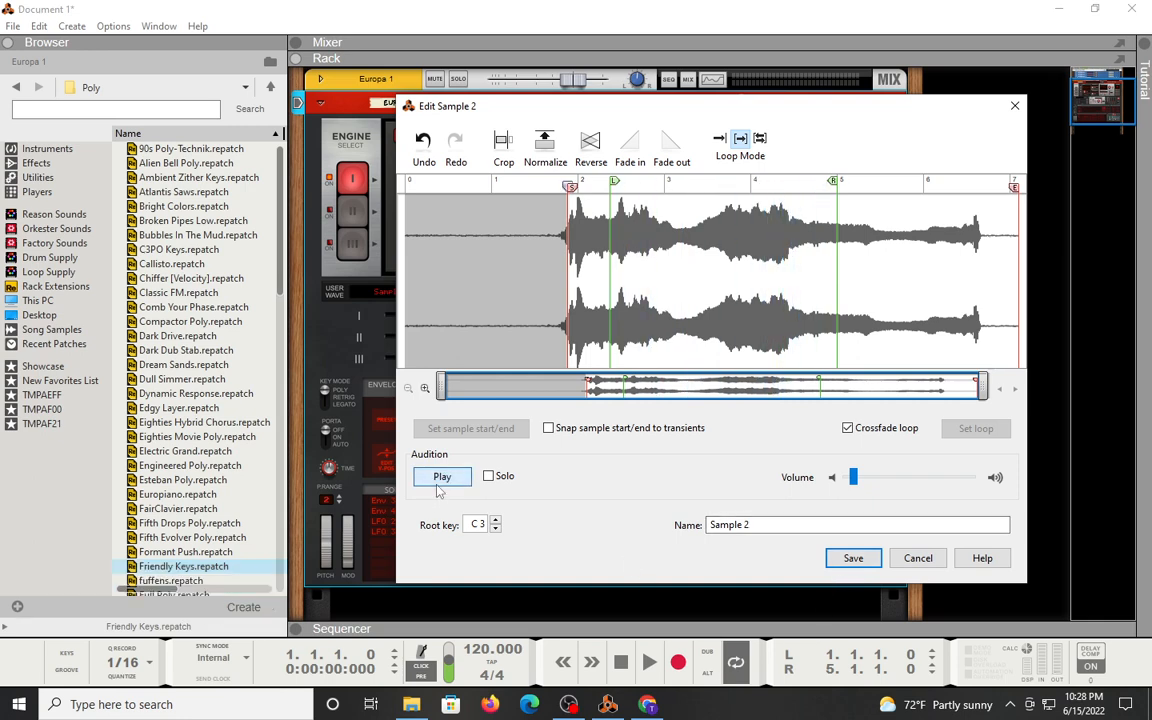
left_click(437, 487)
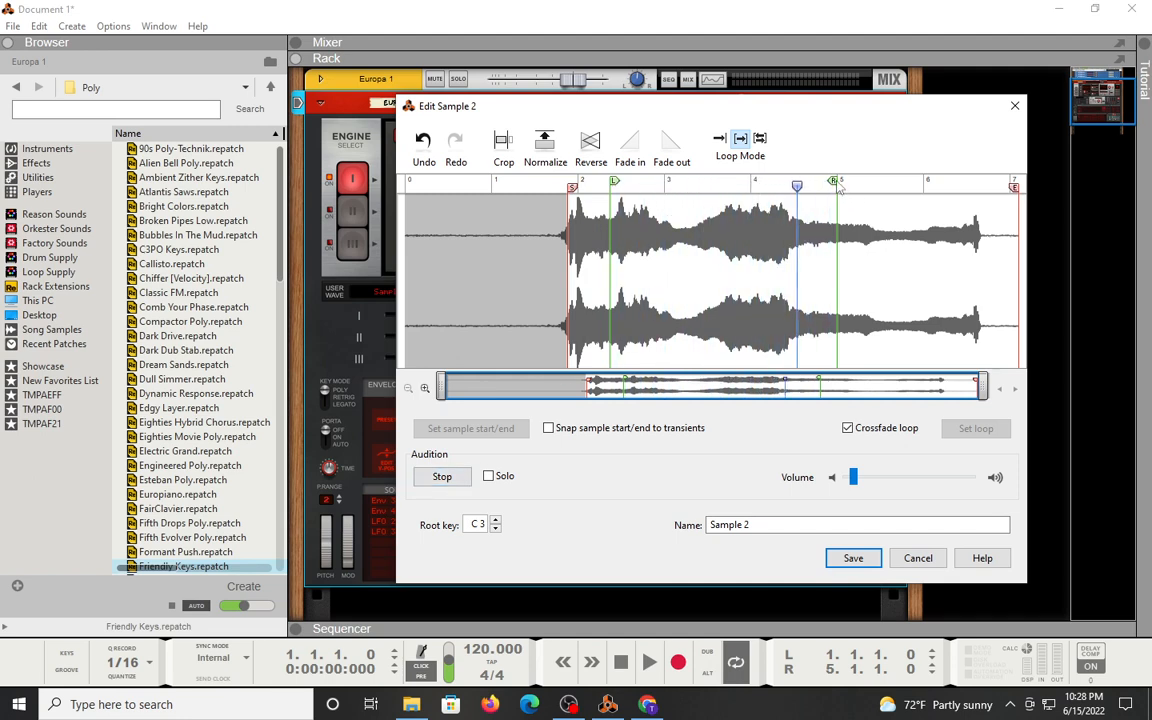
left_click_drag(840, 190, 913, 200)
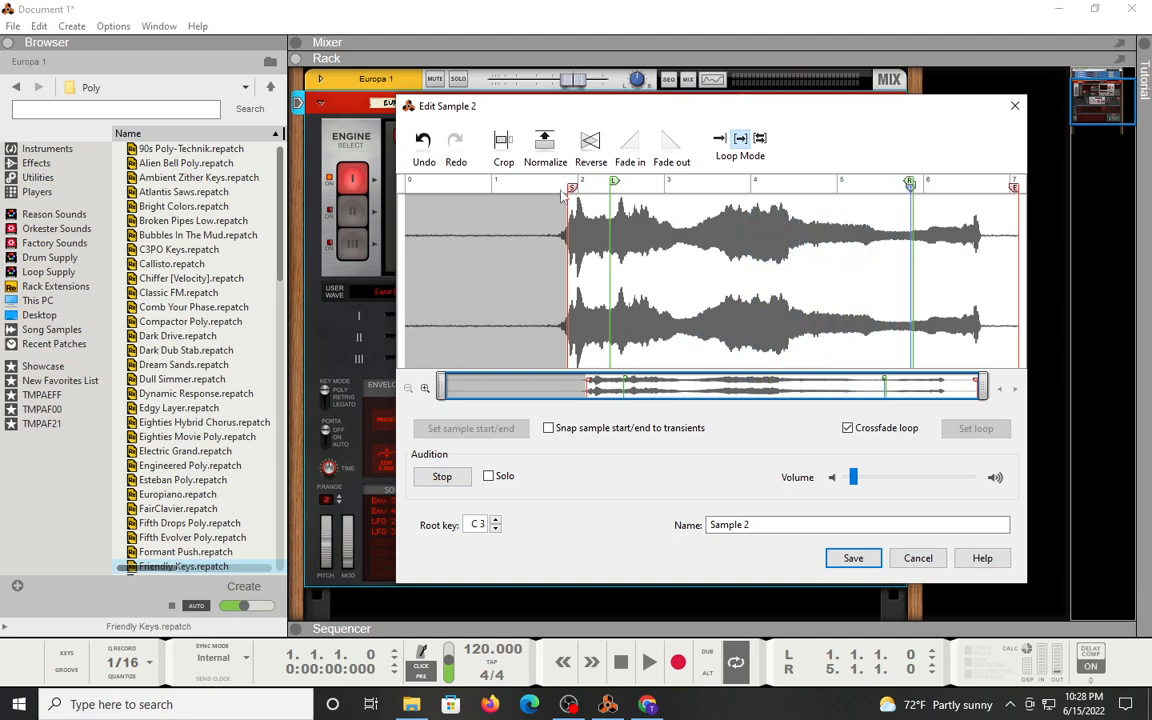
left_click_drag(614, 181, 595, 182)
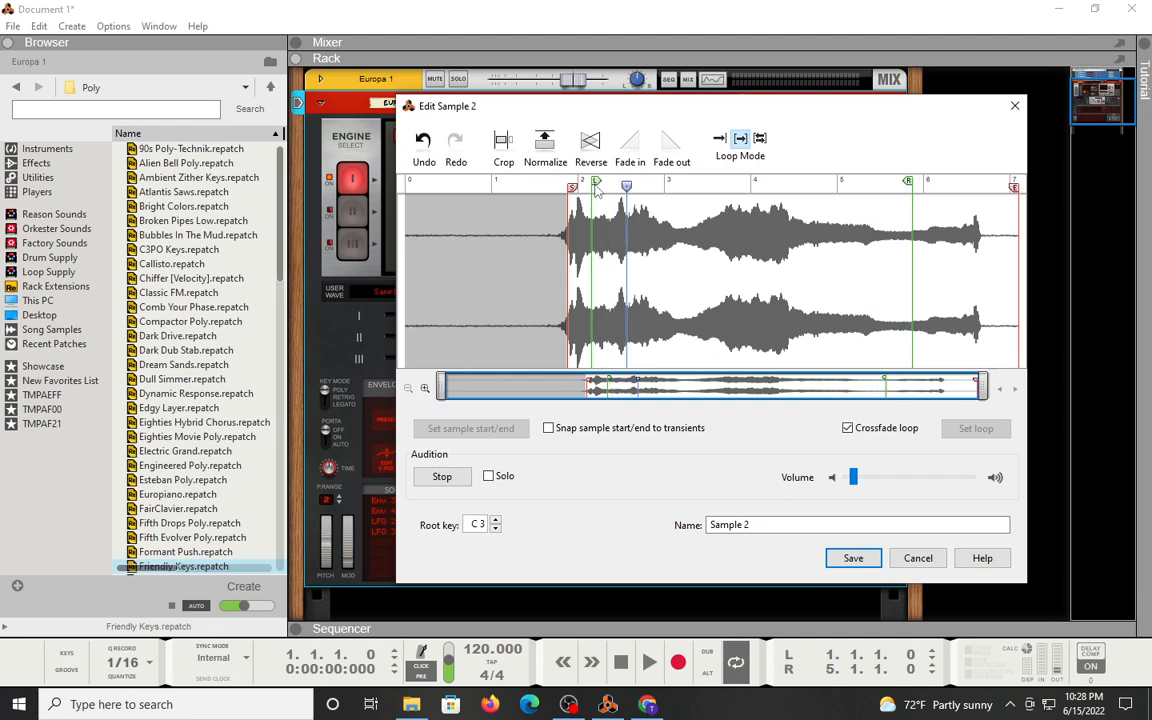
Switch the sample to back-and-forth looping with the loop end at about 5.3 s, and save the sample
left_click(760, 139)
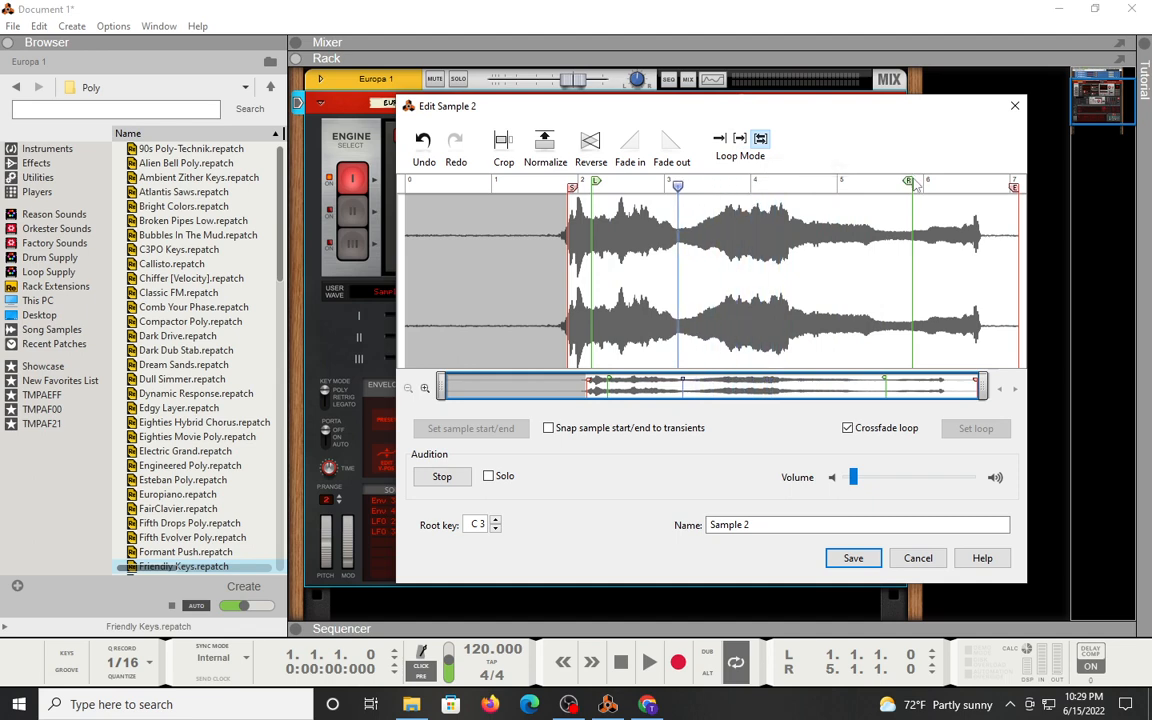
left_click_drag(907, 181, 858, 198)
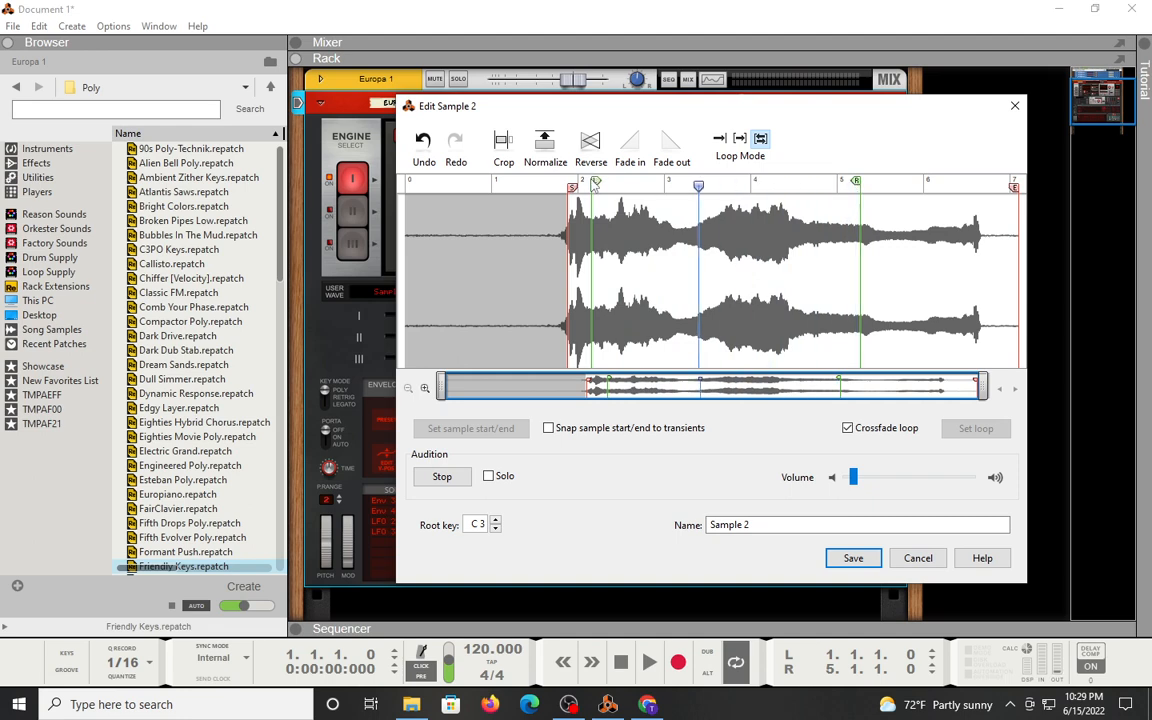
left_click(855, 558)
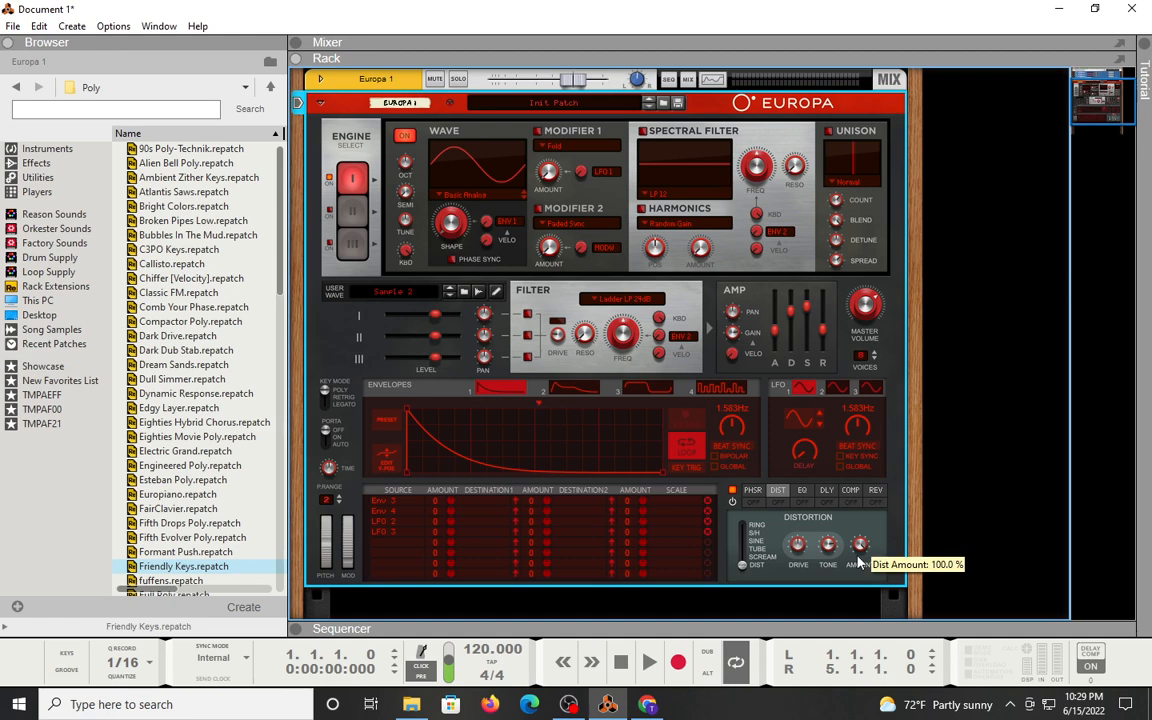
Set engine 1's wave to User Wave and adjust its Shape and Env 1 modulation amounts
left_click(477, 197)
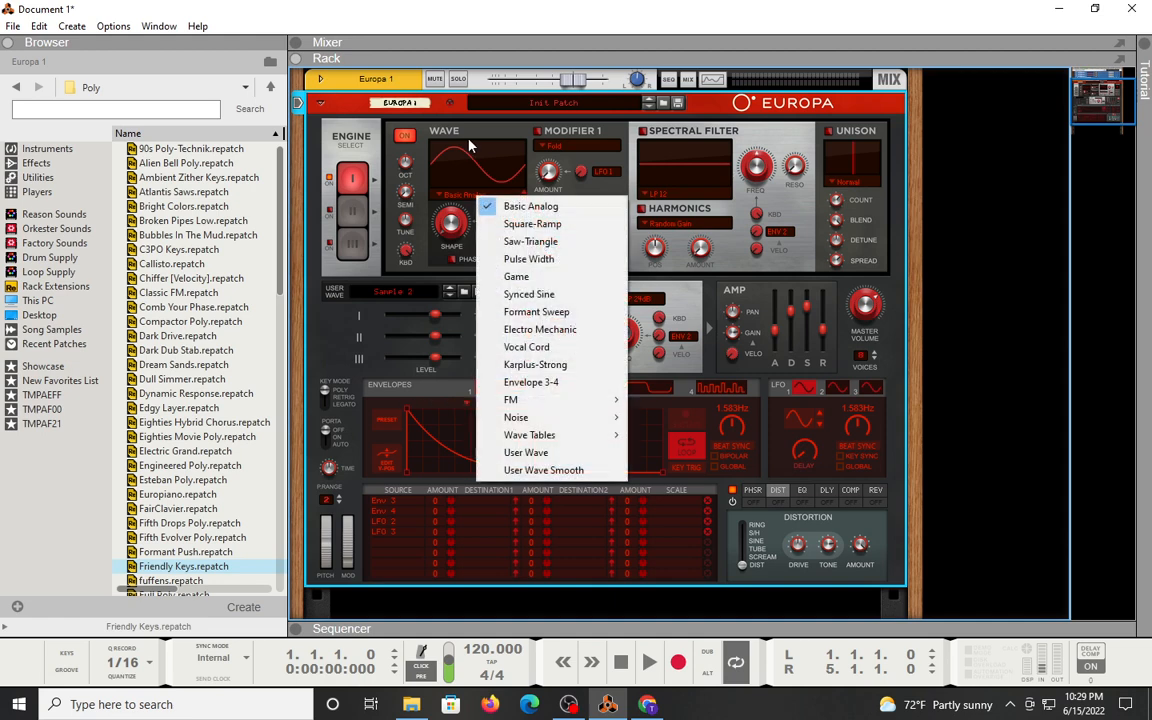
left_click(526, 452)
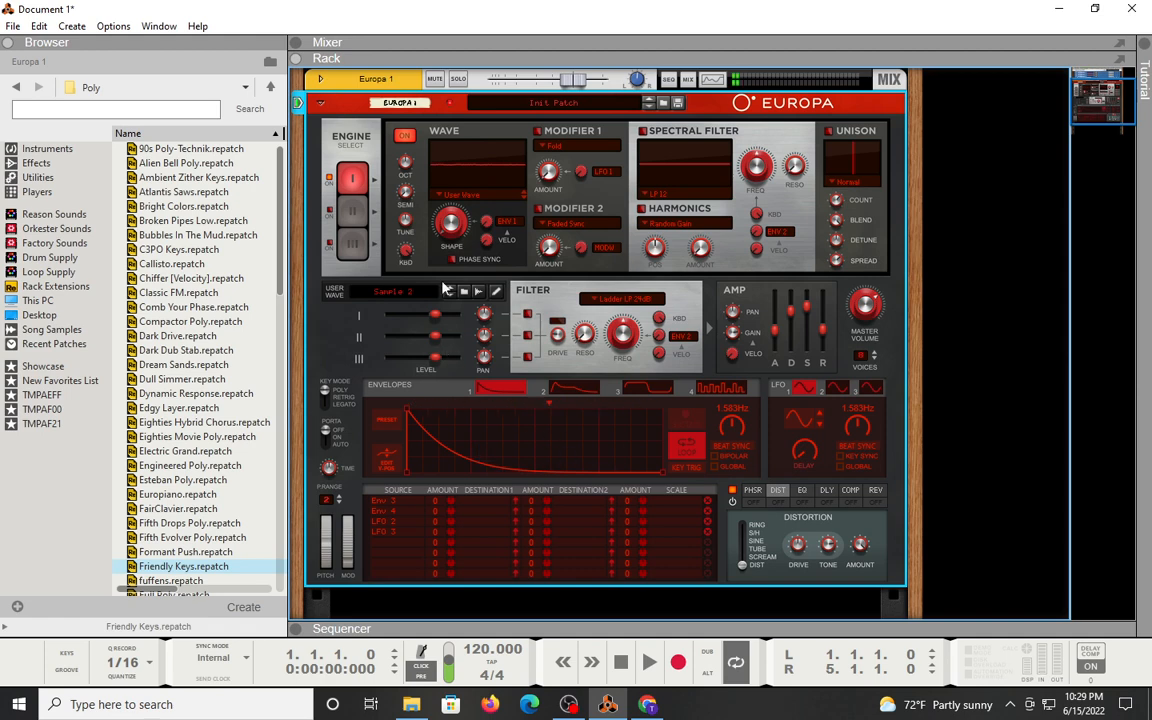
mouse_move(450, 225)
left_click_drag(453, 218, 470, 180)
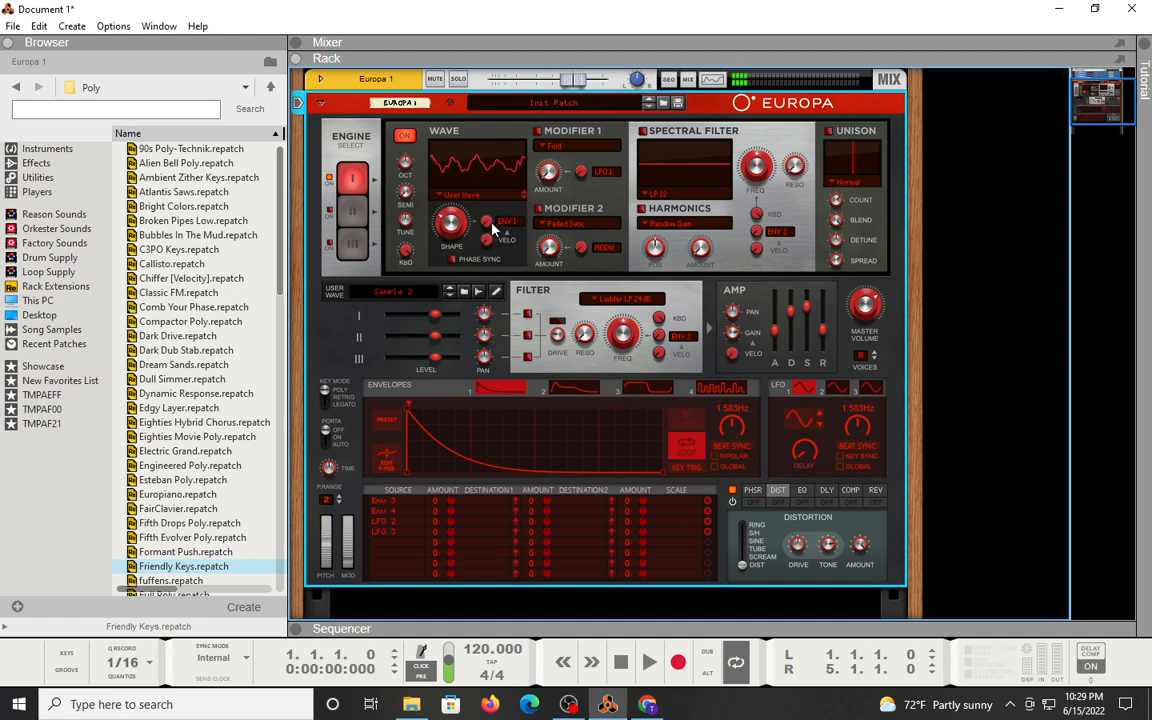
mouse_move(488, 220)
left_click_drag(487, 214, 487, 202)
Reshape envelope 1 into a long rise with a late peak and slow its rate to 0.178 Hz
left_click_drag(407, 411, 609, 410)
left_click_drag(745, 435, 743, 485)
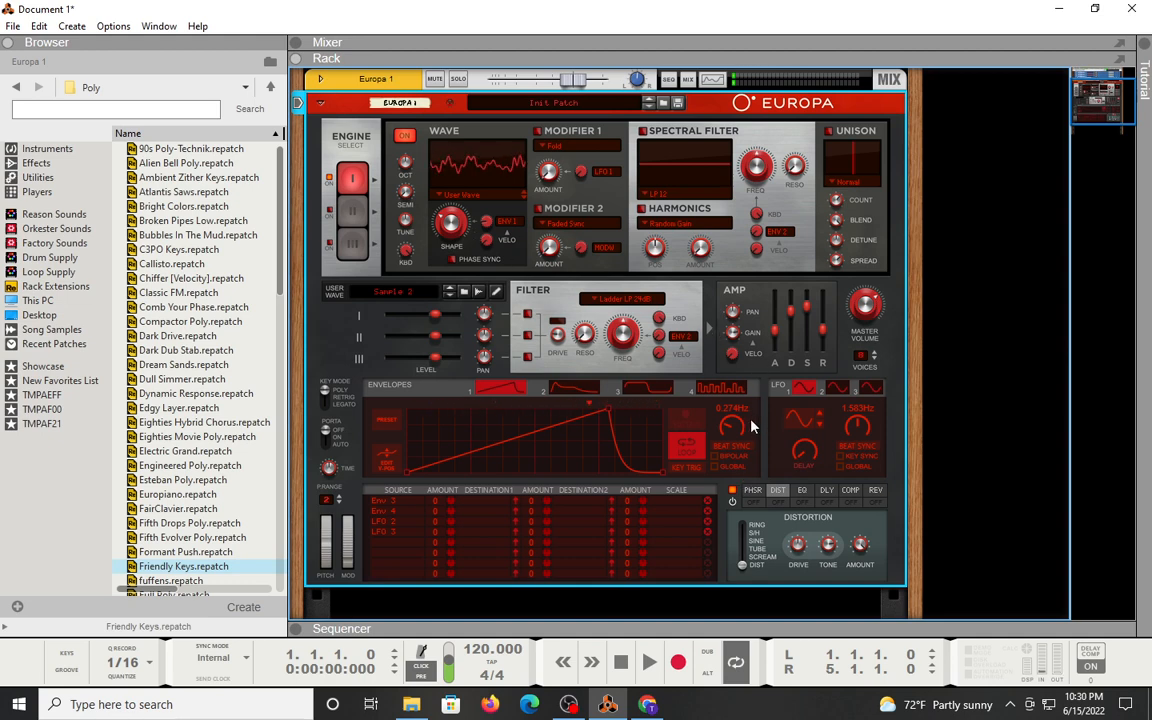
left_click_drag(733, 437, 733, 444)
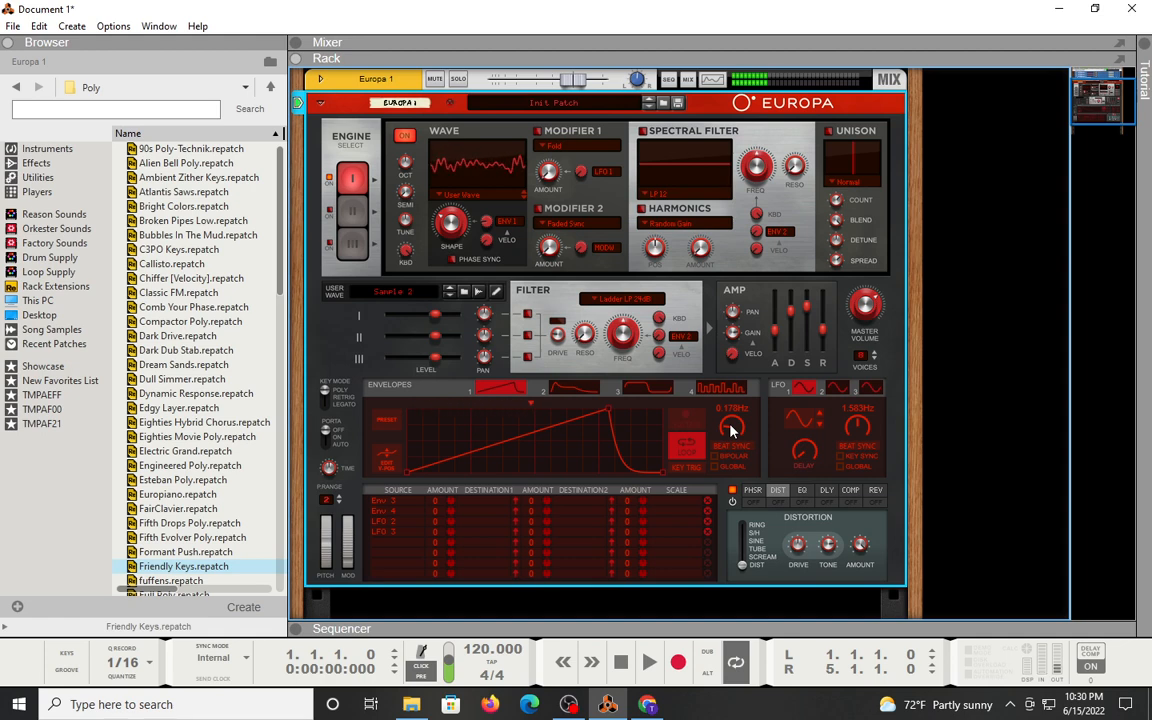
Turn on engine 1's Modifier 1, set it to Phase Distort and raise its Amount
left_click(545, 147)
left_click(541, 133)
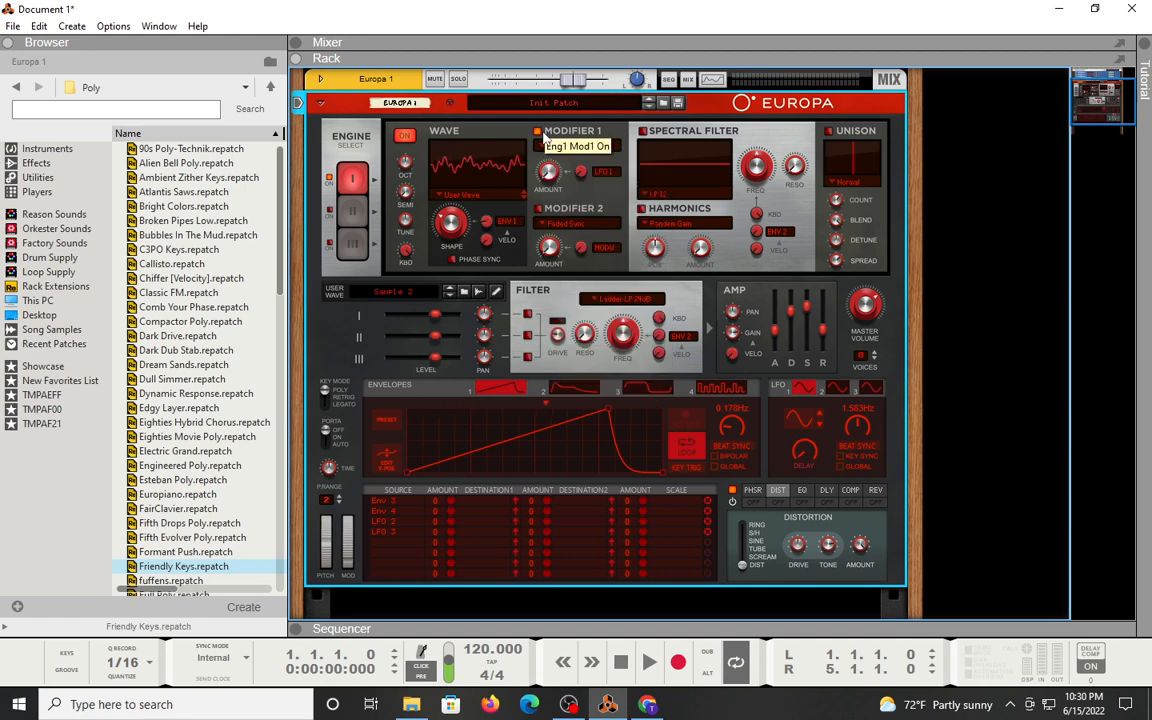
left_click(546, 147)
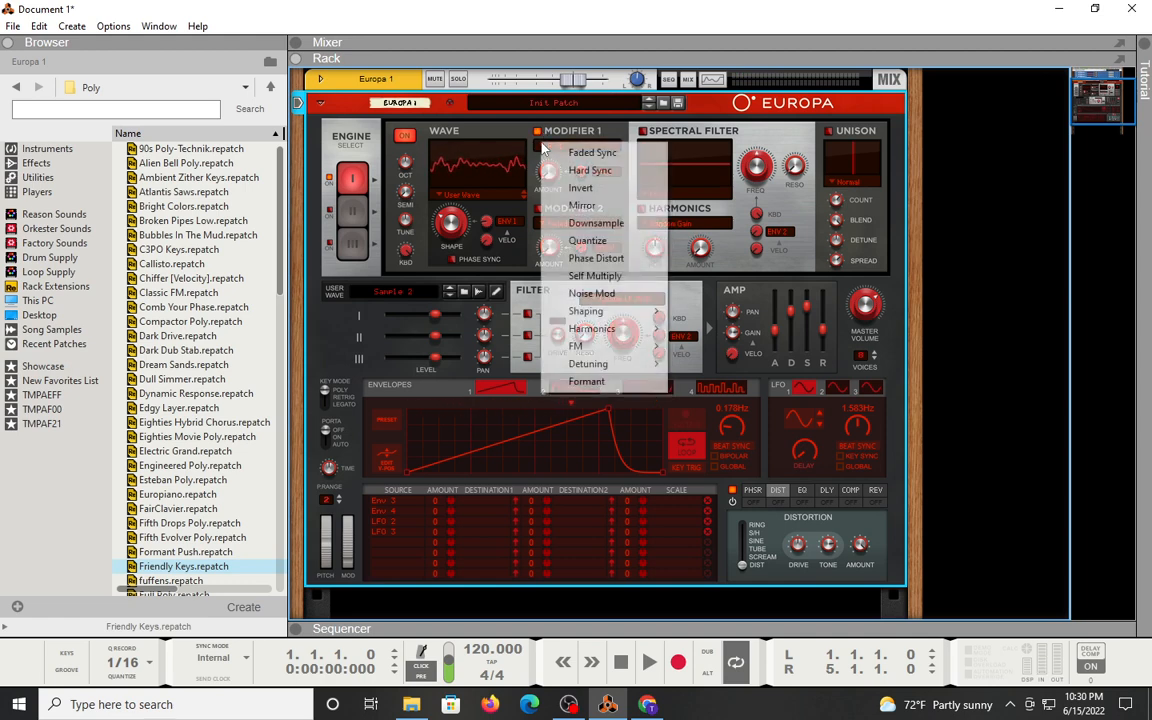
left_click(640, 262)
left_click_drag(551, 183, 557, 77)
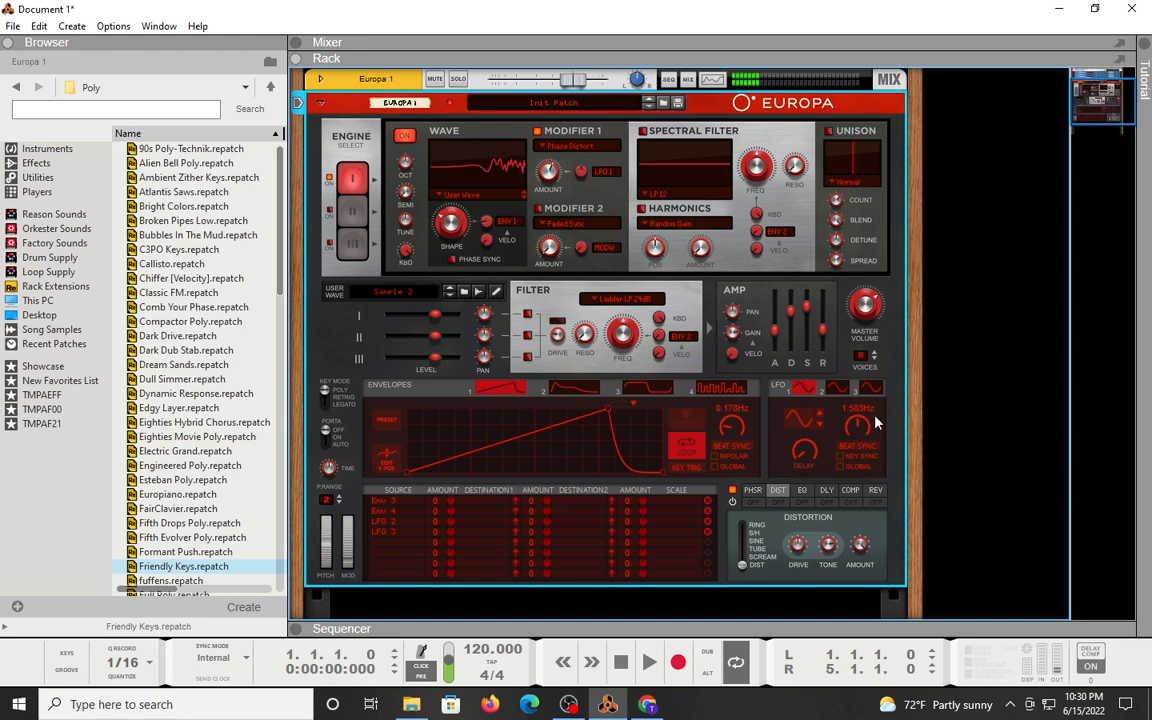
Slow LFO 1 to about 0.2 Hz and adjust its modulation amount on engine 1's Modifier 1
left_click_drag(866, 432, 858, 497)
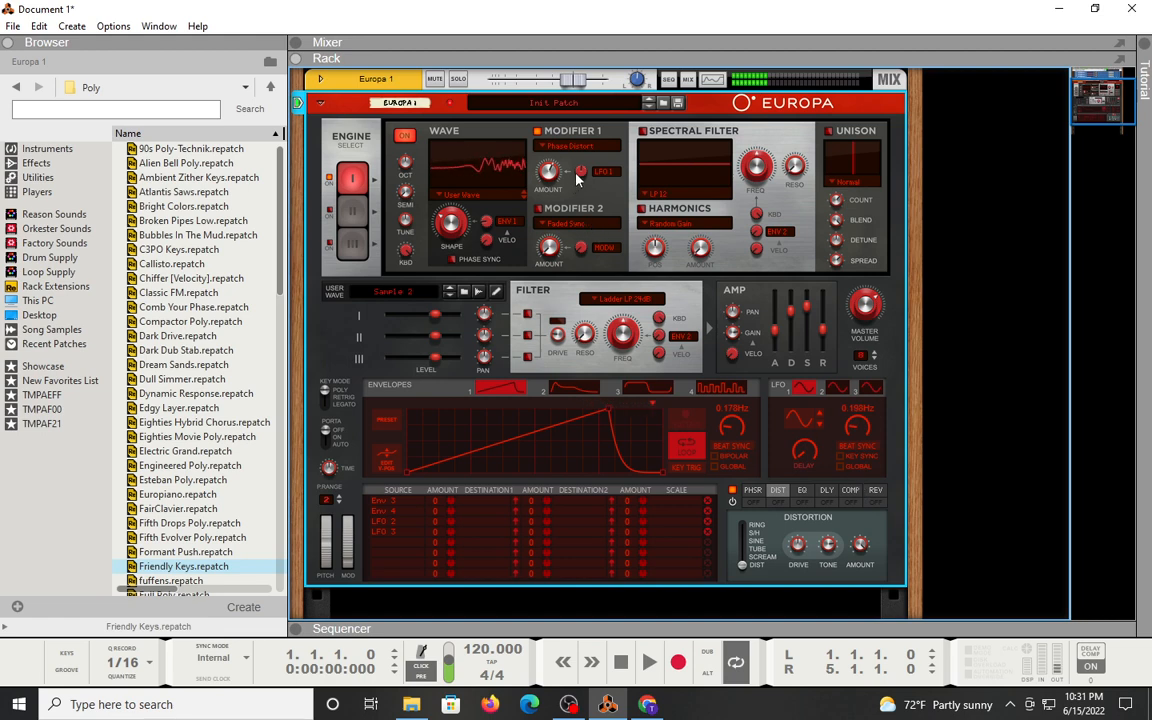
left_click_drag(580, 163, 580, 125)
left_click_drag(537, 175, 590, 220)
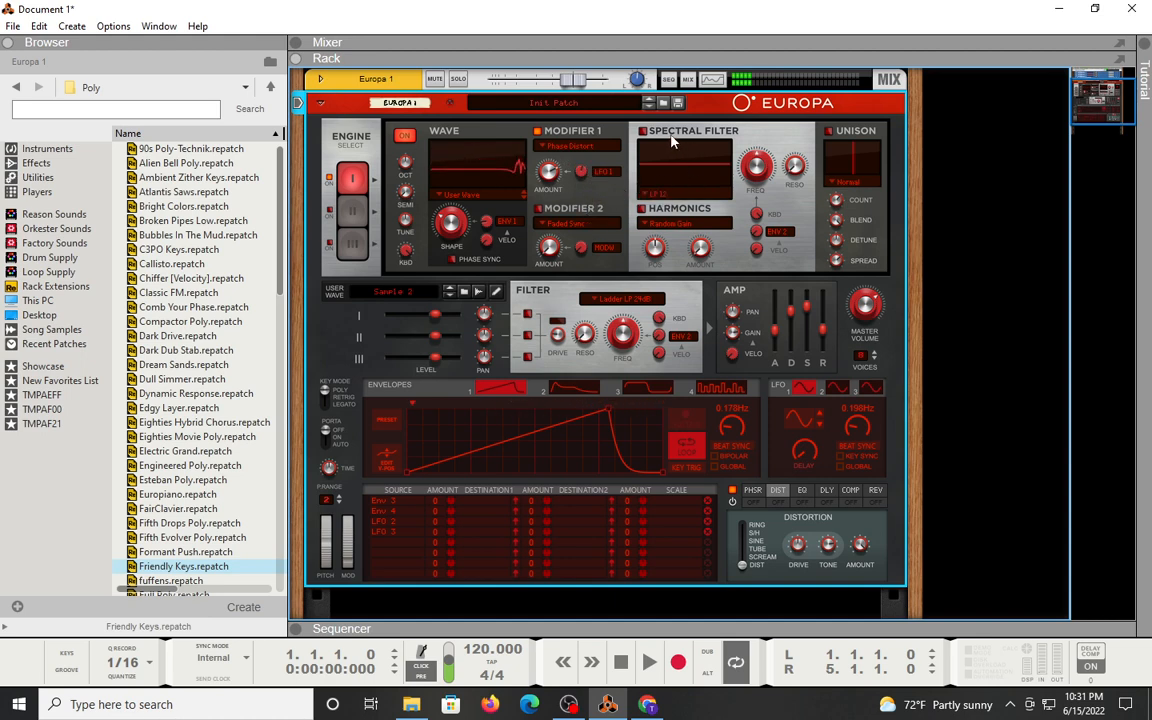
Turn on engine 1's Spectral Filter and set its type to User Wave
left_click(643, 131)
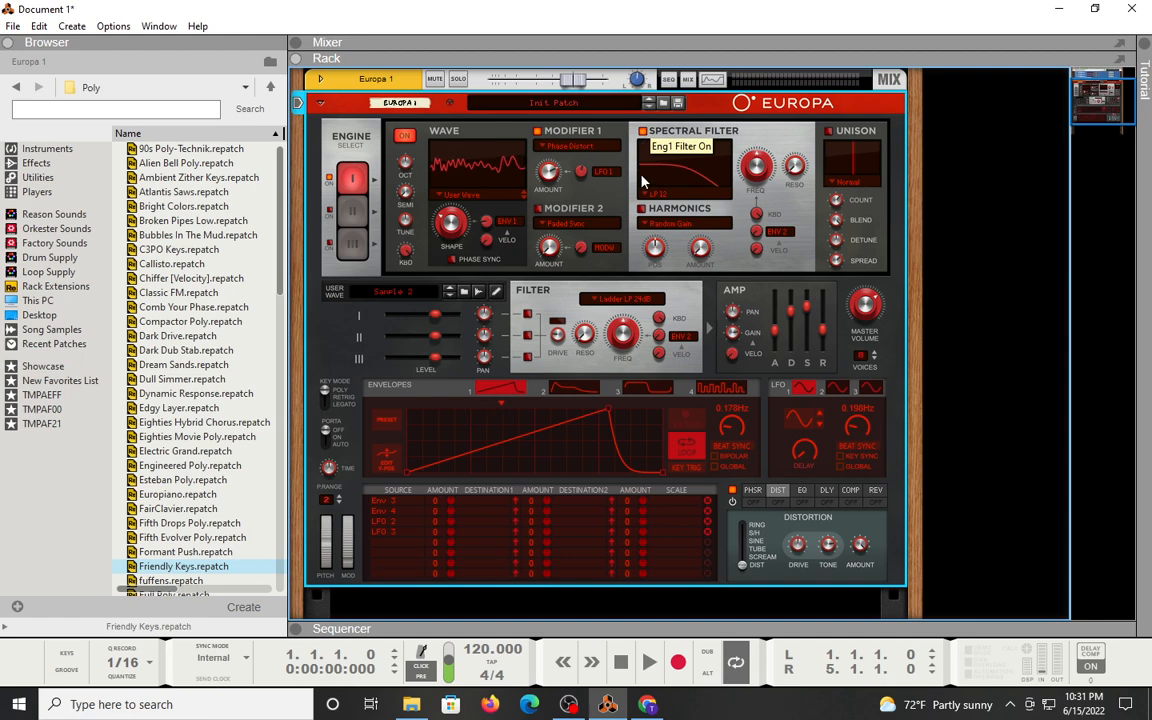
left_click(662, 196)
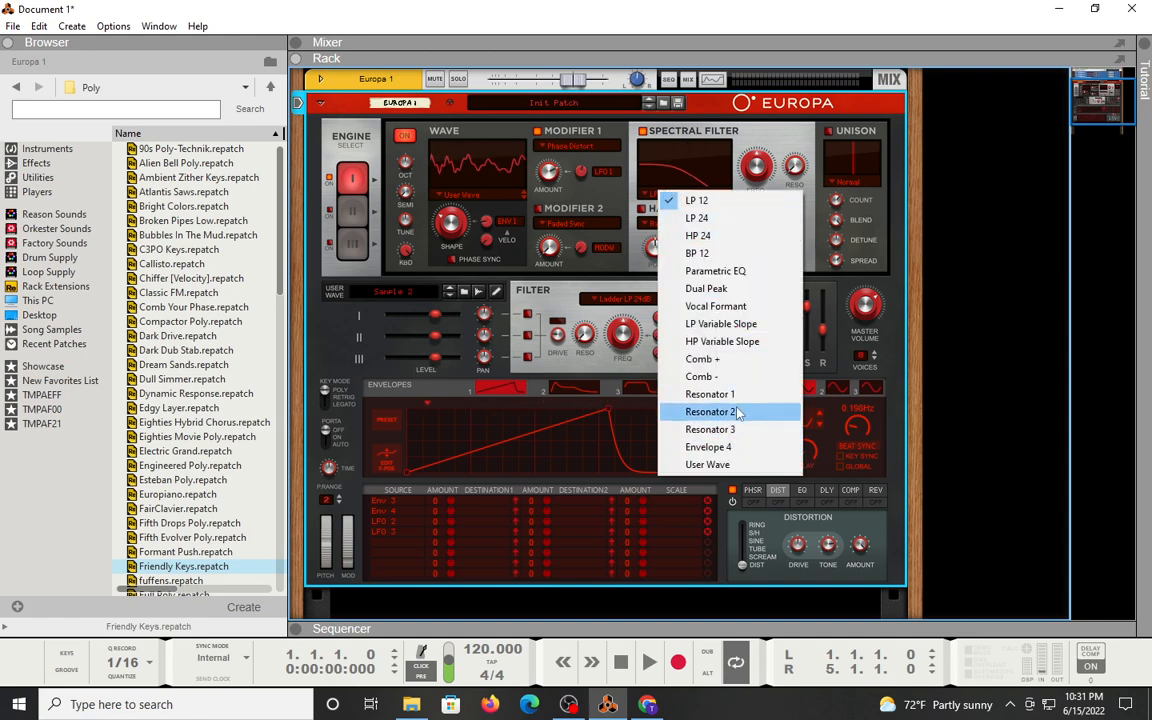
left_click(727, 466)
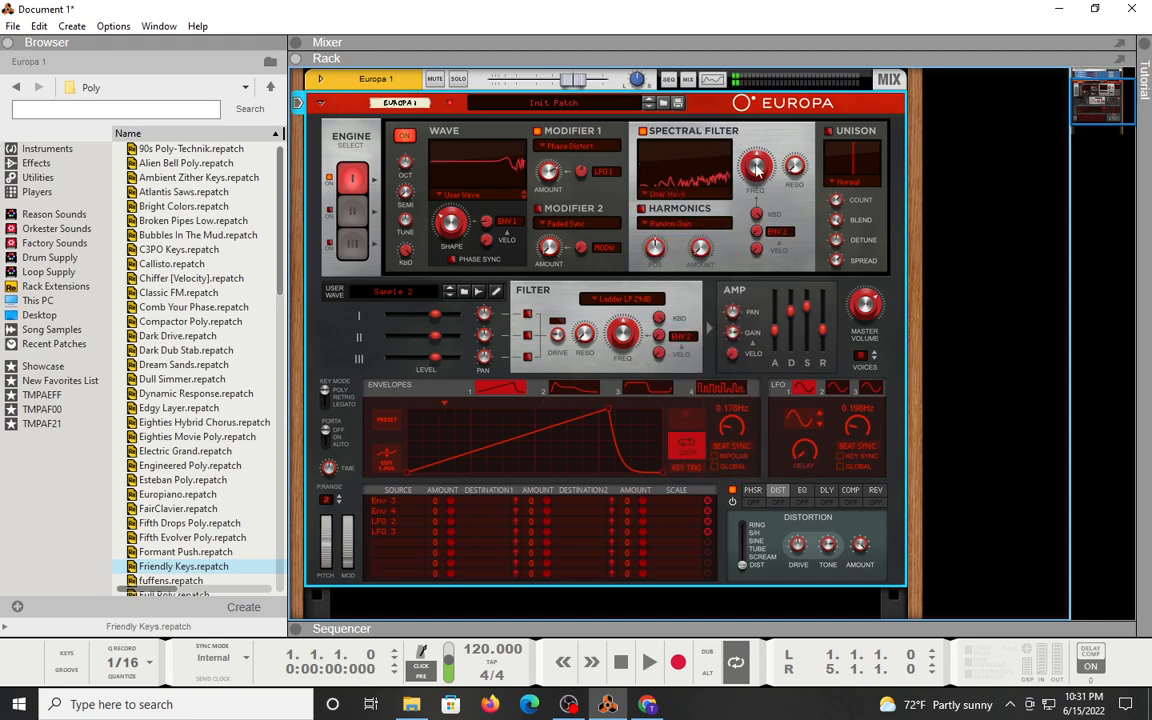
Adjust the Spectral Filter's frequency and resonance, along with its Env 2 modulation amount
left_click_drag(756, 167, 754, 225)
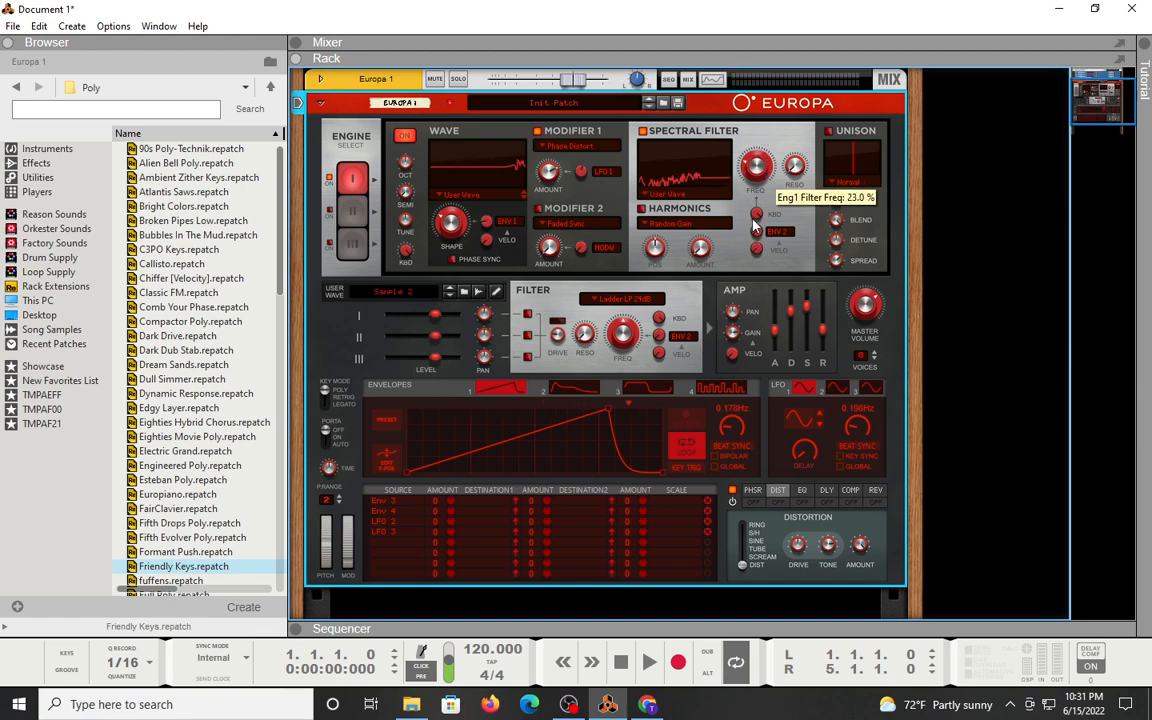
left_click_drag(797, 170, 811, 15)
left_click_drag(752, 172, 756, 80)
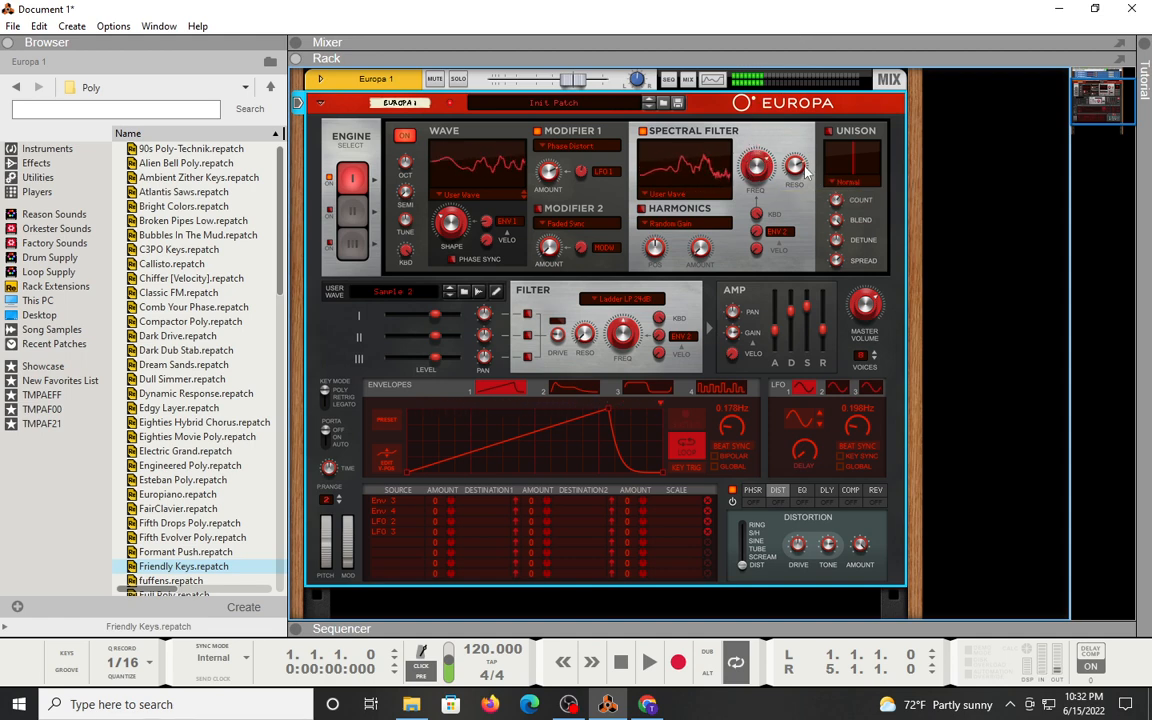
left_click_drag(806, 171, 796, 143)
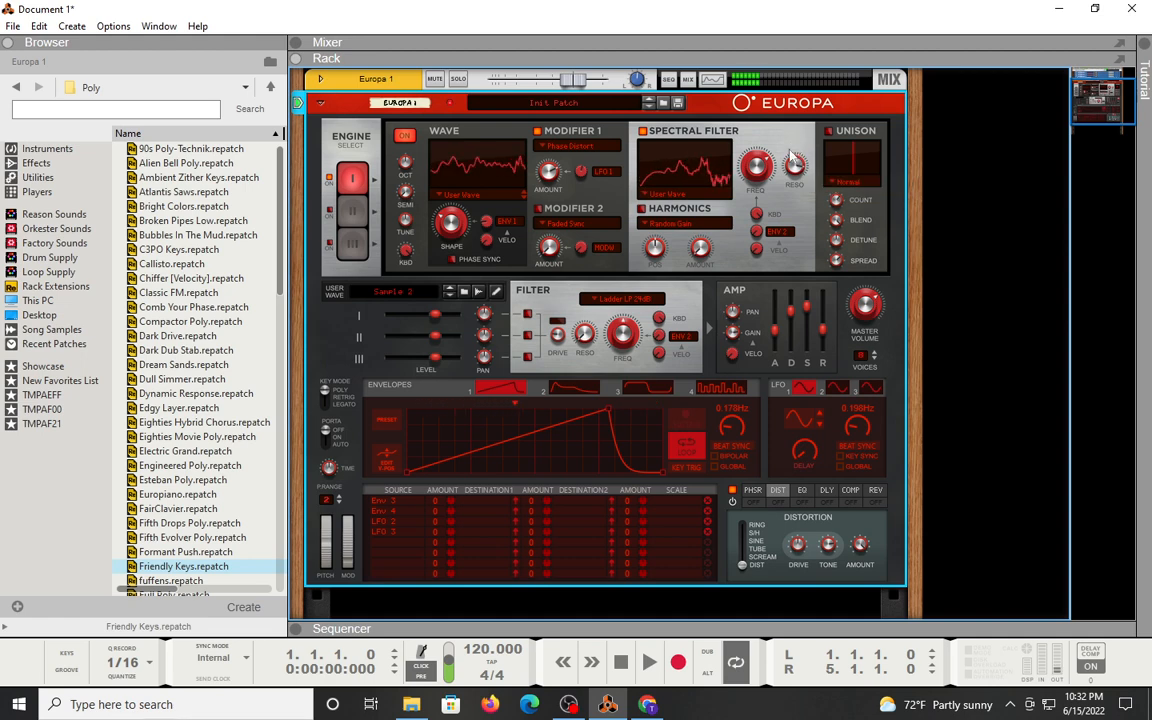
left_click_drag(760, 235, 763, 206)
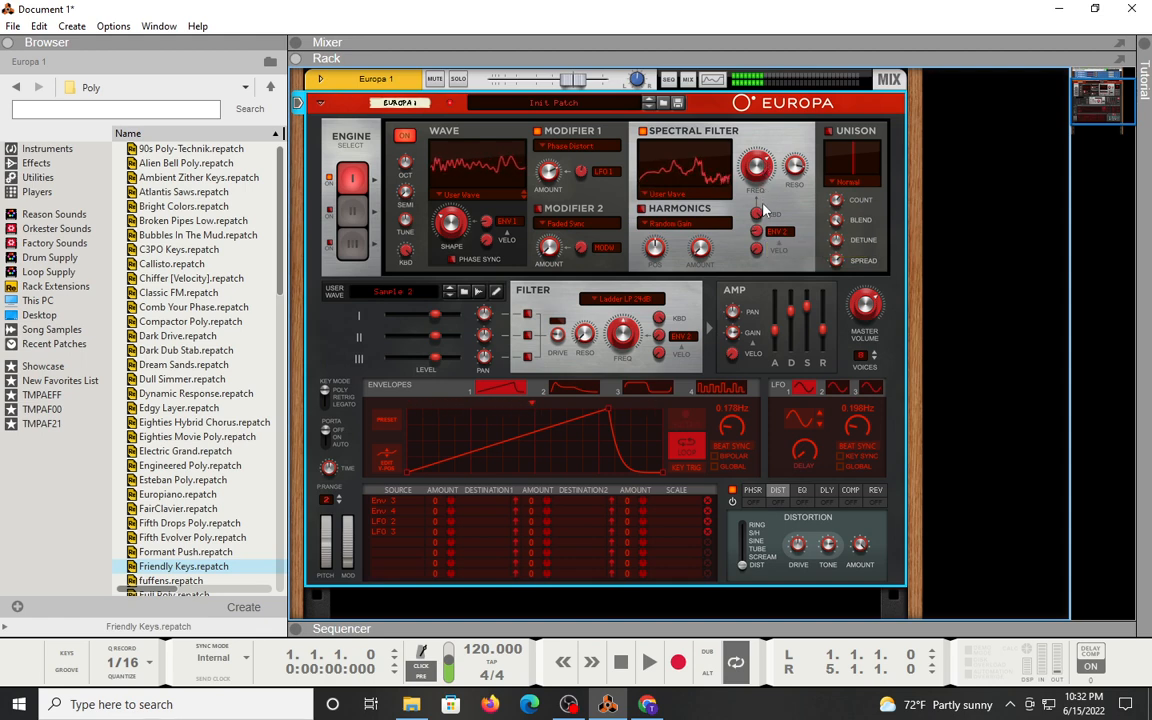
In the modulation matrix's first row, route Envelope 2 to engine 1's Filter Res with an amount of 21
left_click(401, 510)
mouse_move(495, 358)
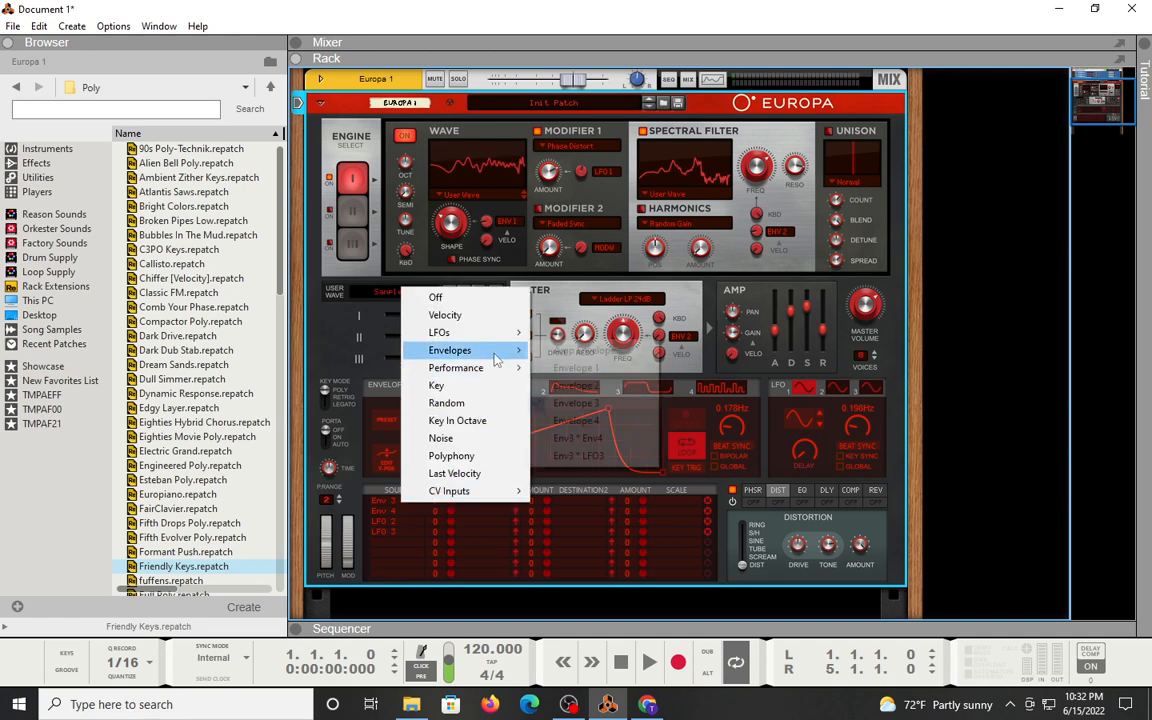
left_click(592, 390)
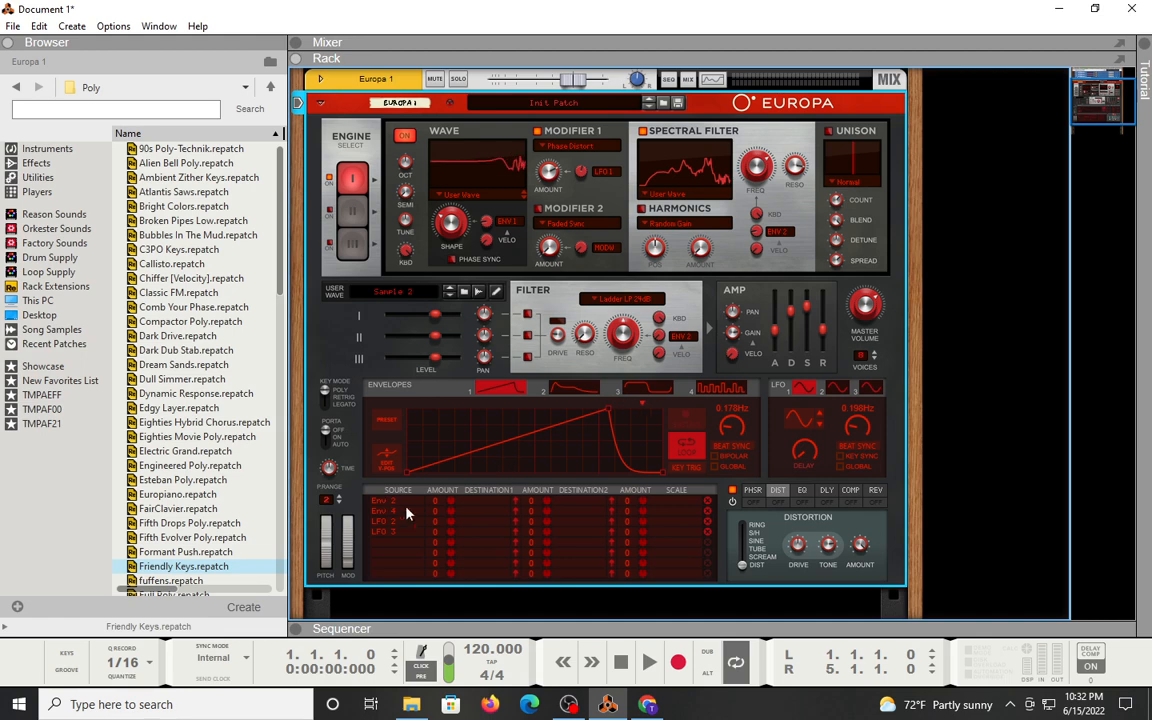
left_click(483, 503)
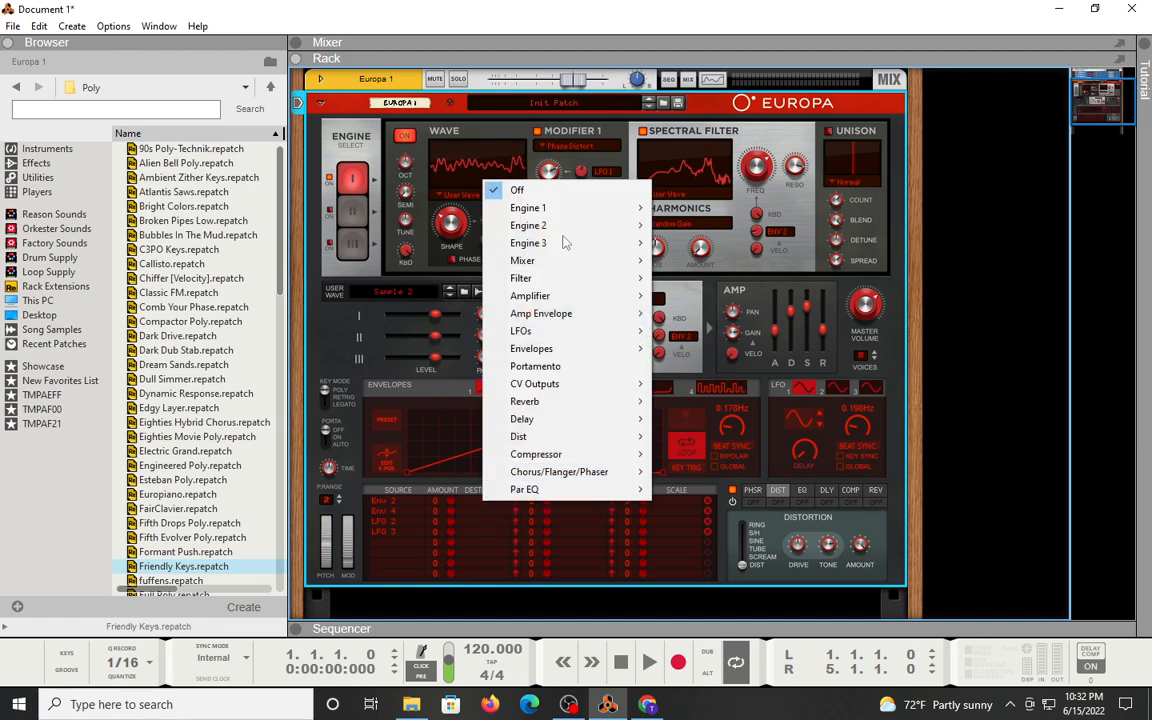
mouse_move(575, 214)
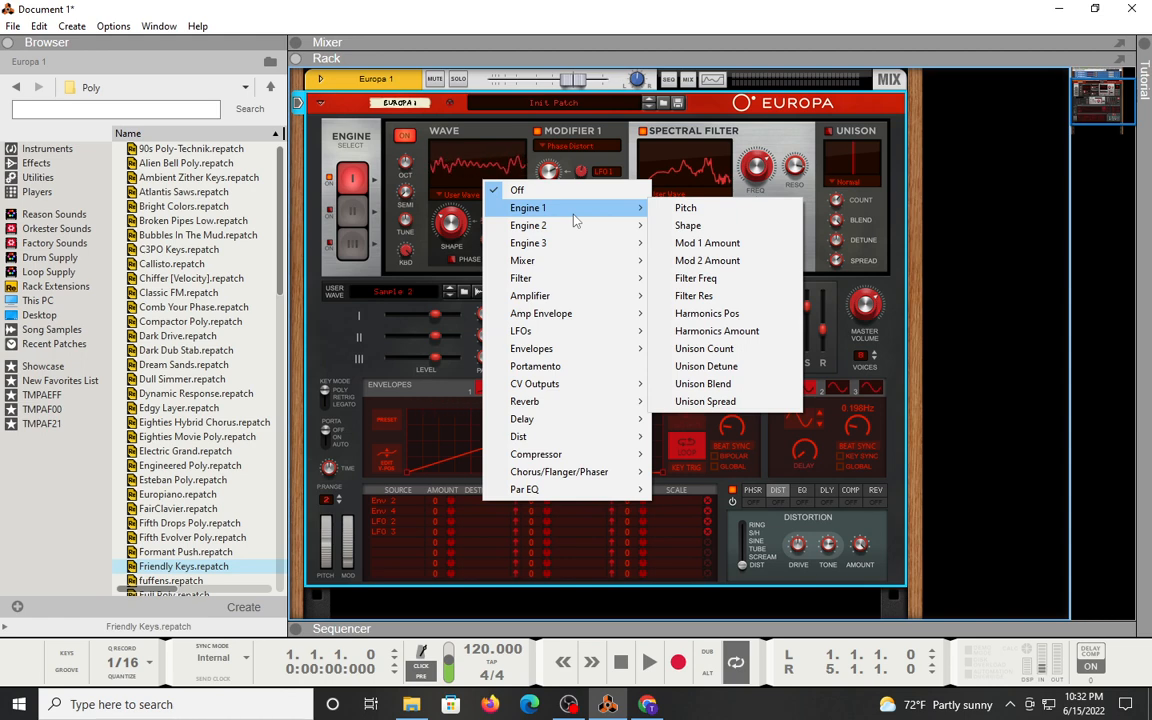
mouse_move(575, 287)
left_click(695, 278)
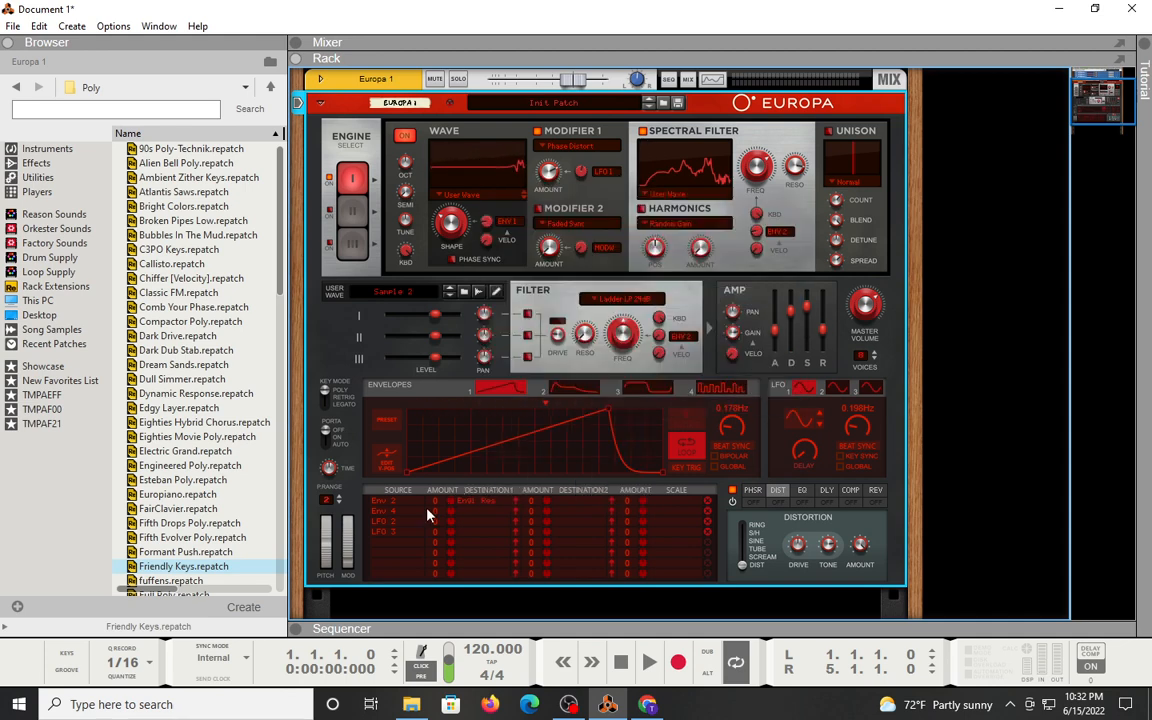
left_click_drag(434, 505, 437, 483)
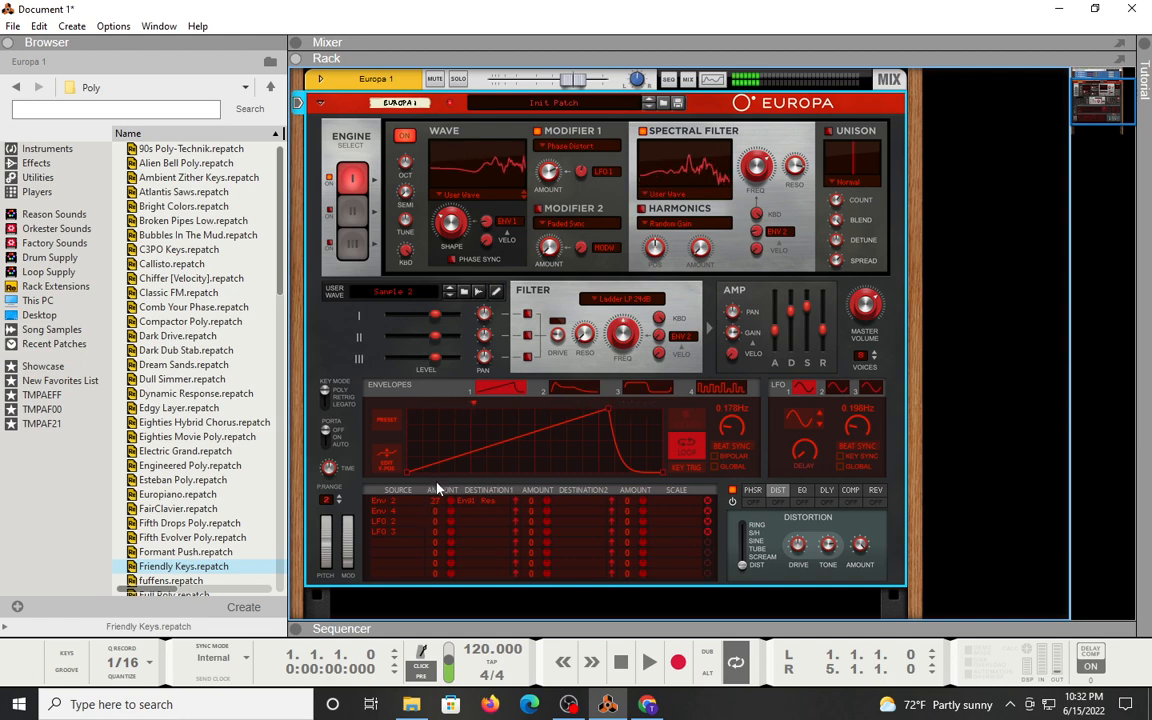
Loop envelope 2, slow its rate to 0.308 Hz and move its peak later for a longer rise
left_click(575, 390)
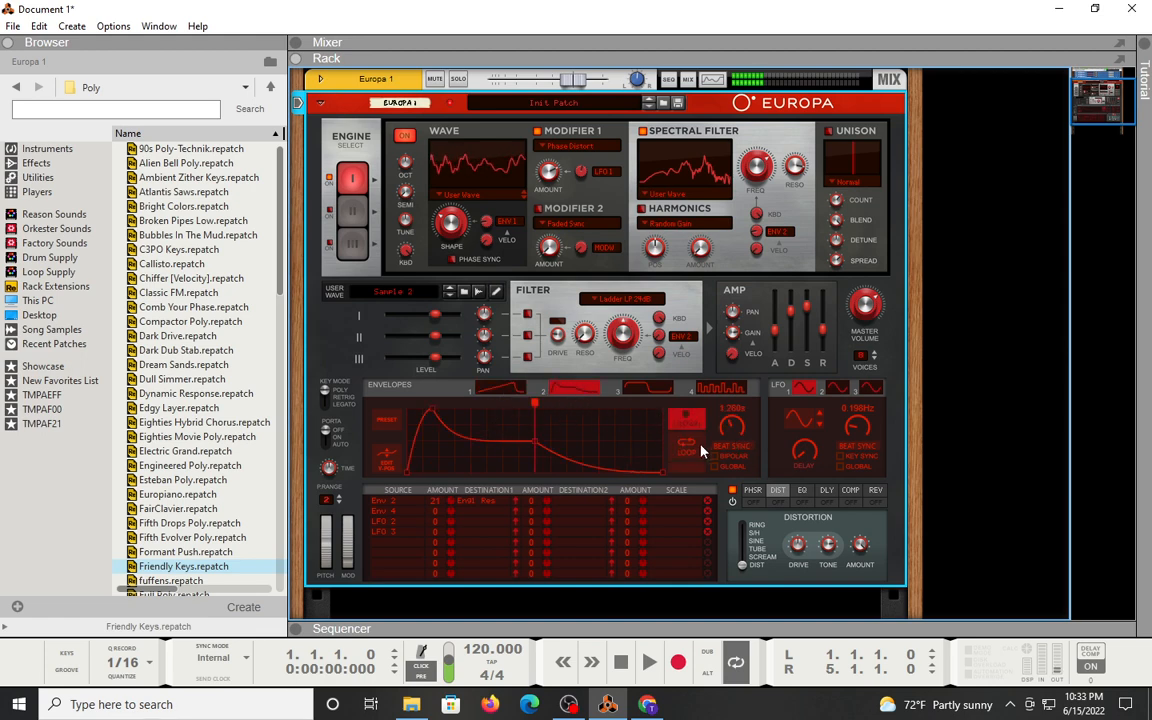
left_click_drag(728, 432, 730, 460)
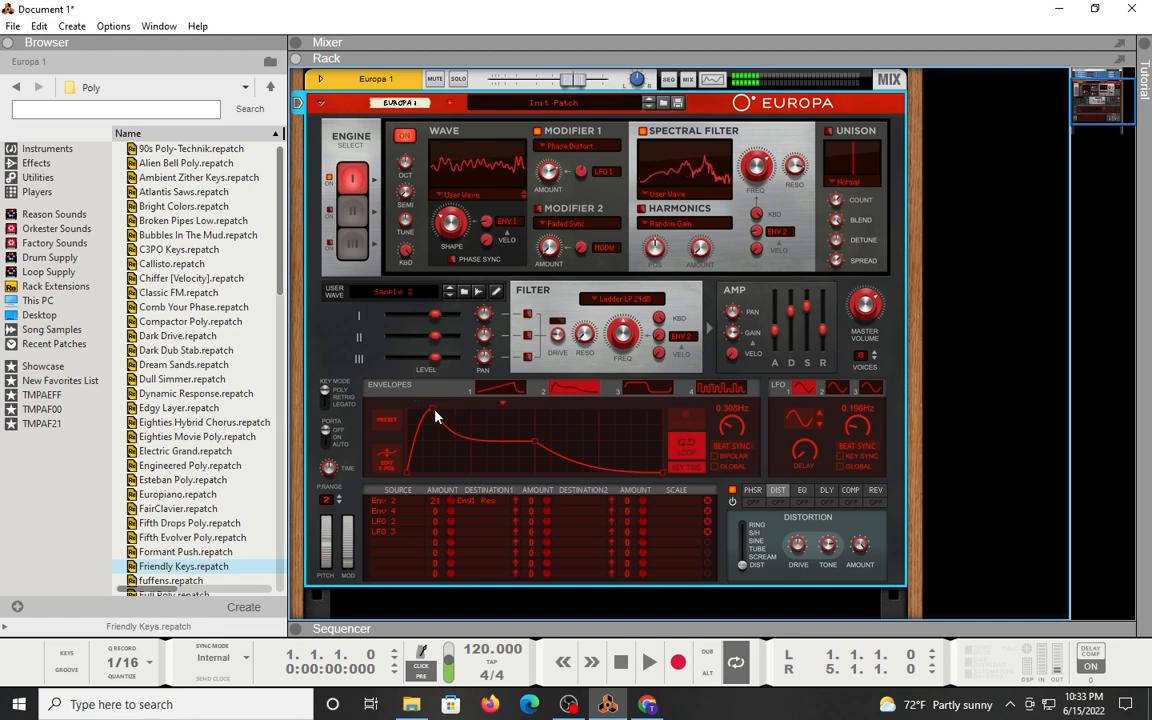
left_click_drag(436, 416, 474, 416)
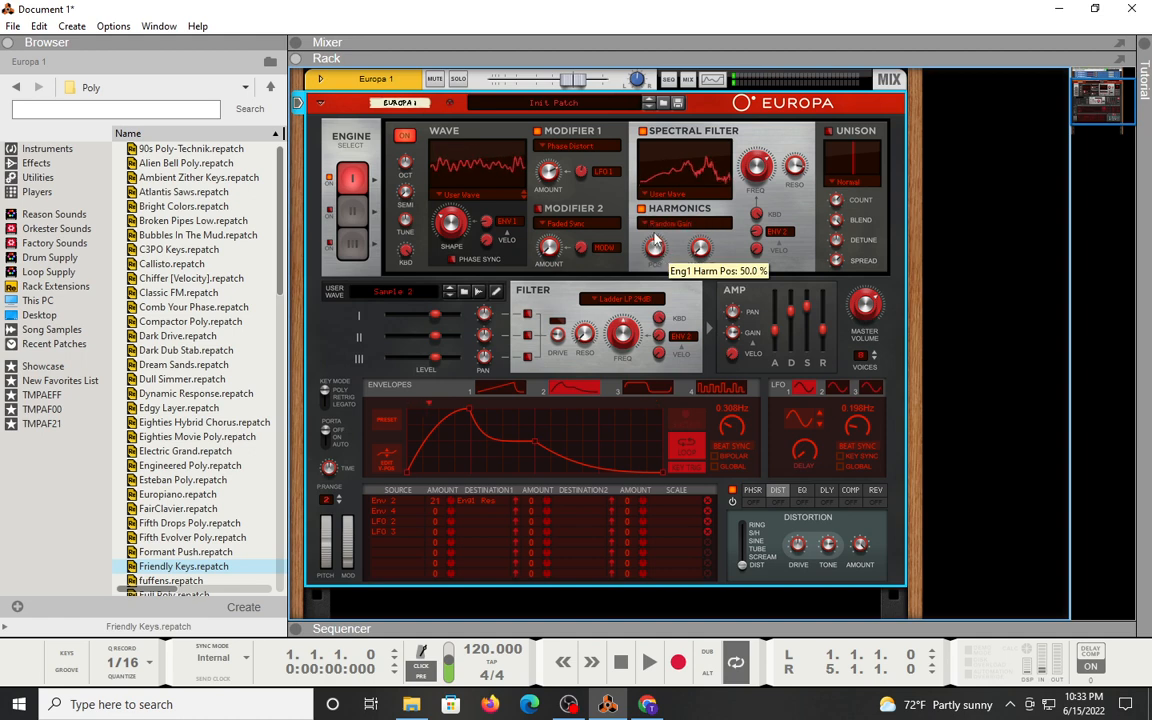
Set engine 1's Harmonics to Ensemble and raise its Amount while trying the Position
left_click(657, 225)
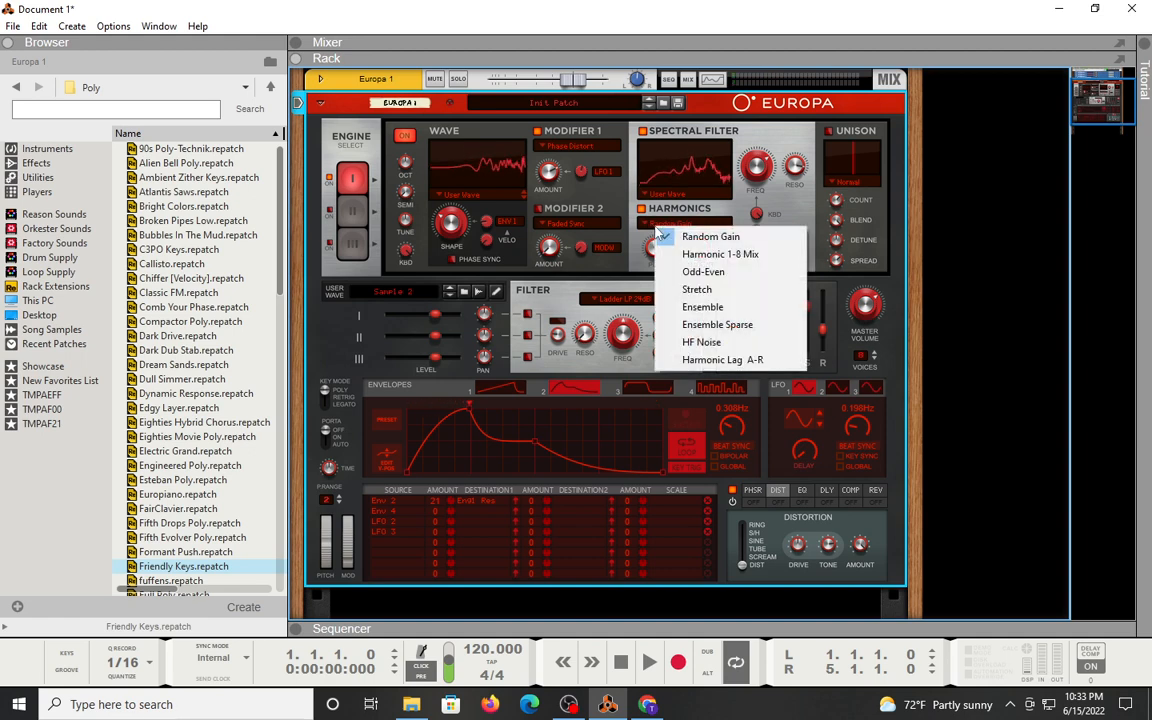
left_click(718, 308)
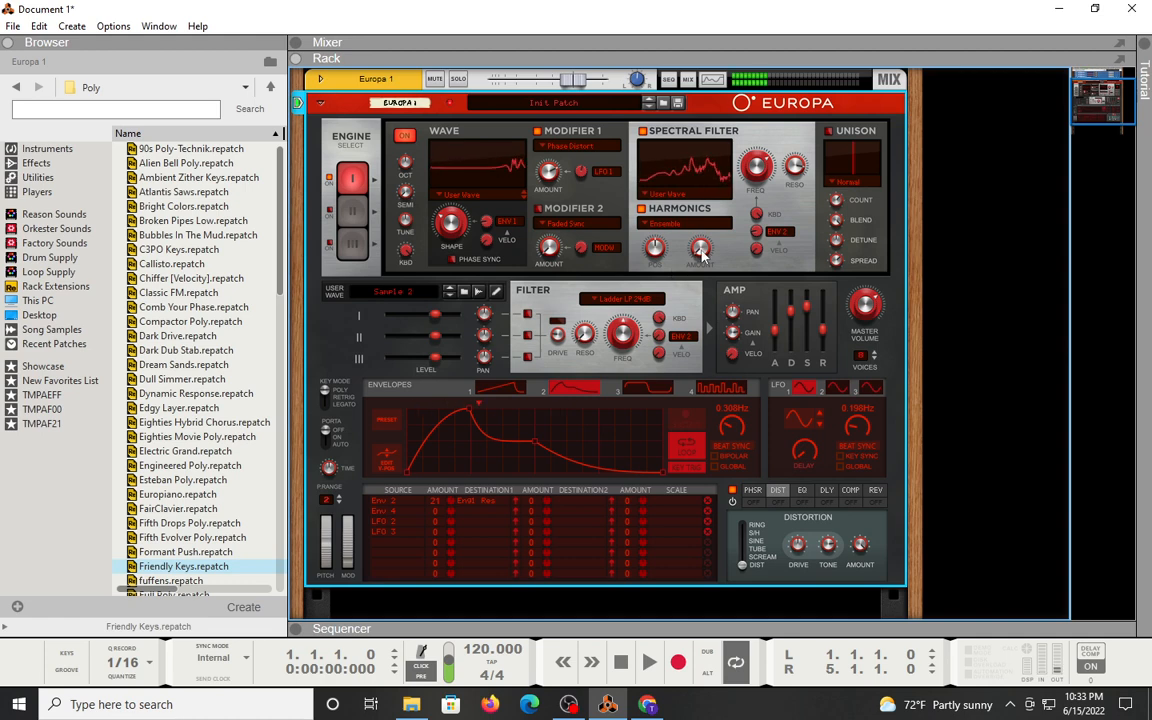
left_click_drag(702, 247, 737, 124)
mouse_move(653, 243)
left_mouse_down()
mouse_move(658, 322)
mouse_move(660, 240)
left_mouse_up()
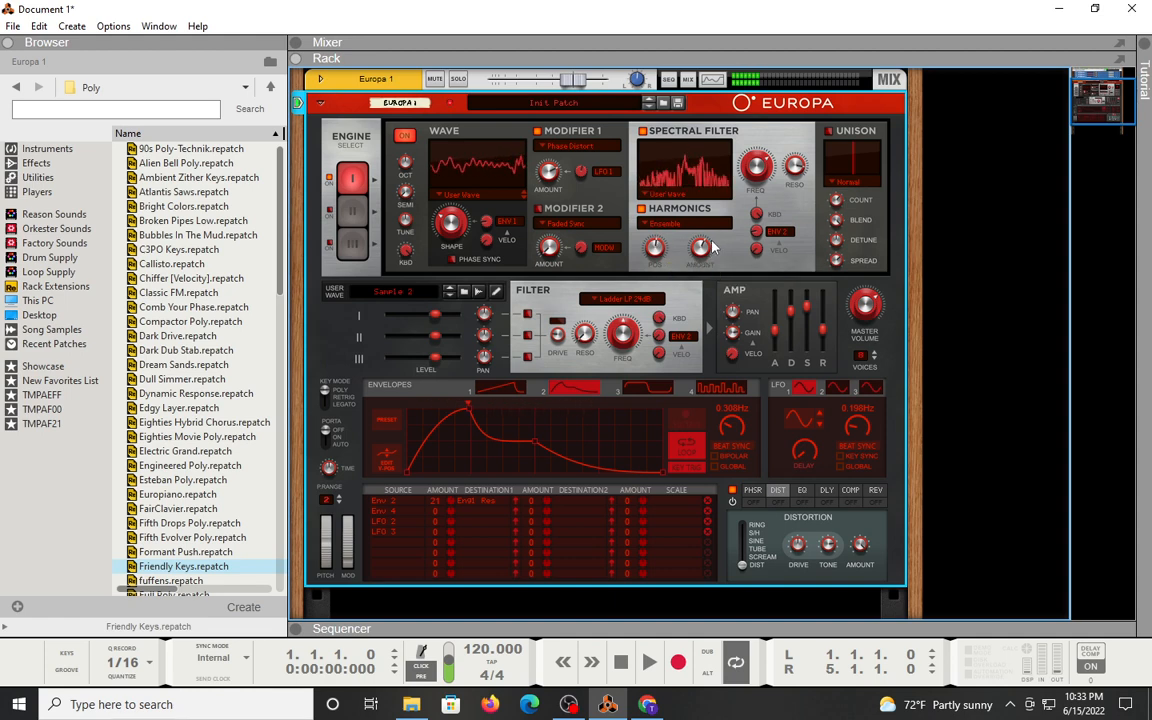
Lower the Harmonics Amount and set the Spectral Filter's frequency to 61.3 %
mouse_move(705, 248)
left_click_drag(705, 248, 709, 320)
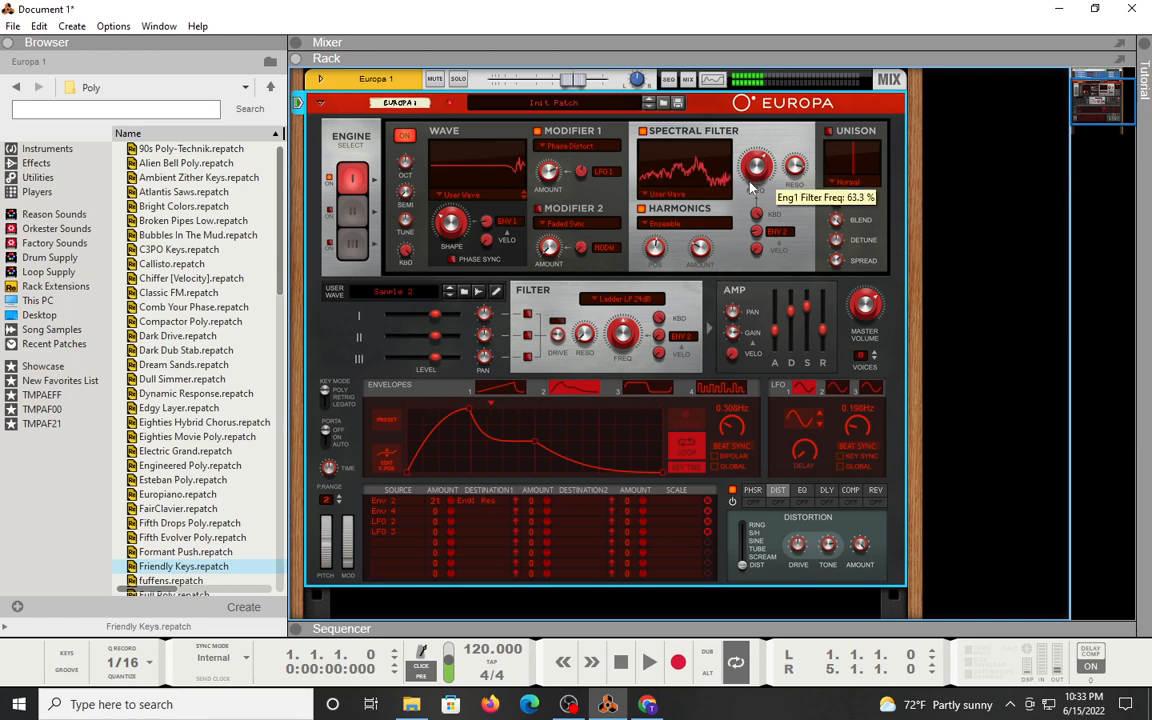
left_click_drag(750, 181, 750, 187)
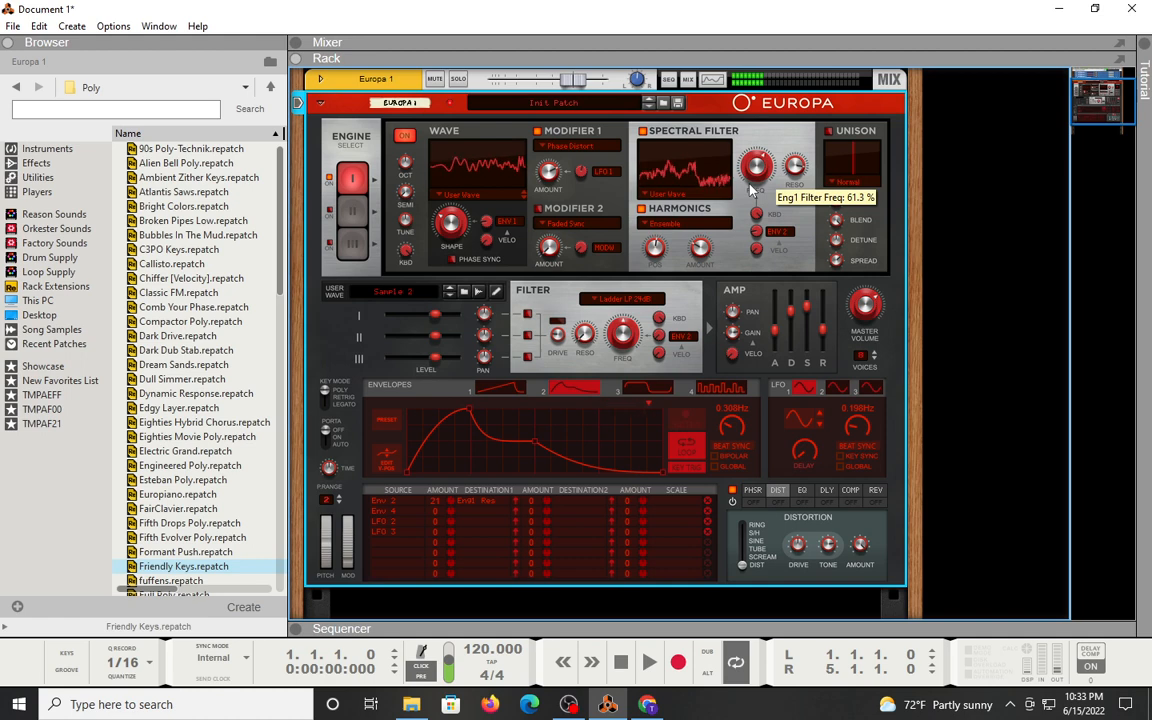
Turn on engine 1's Unison with Spread at 75.5 % and Detune at 65.2 %
left_click(832, 141)
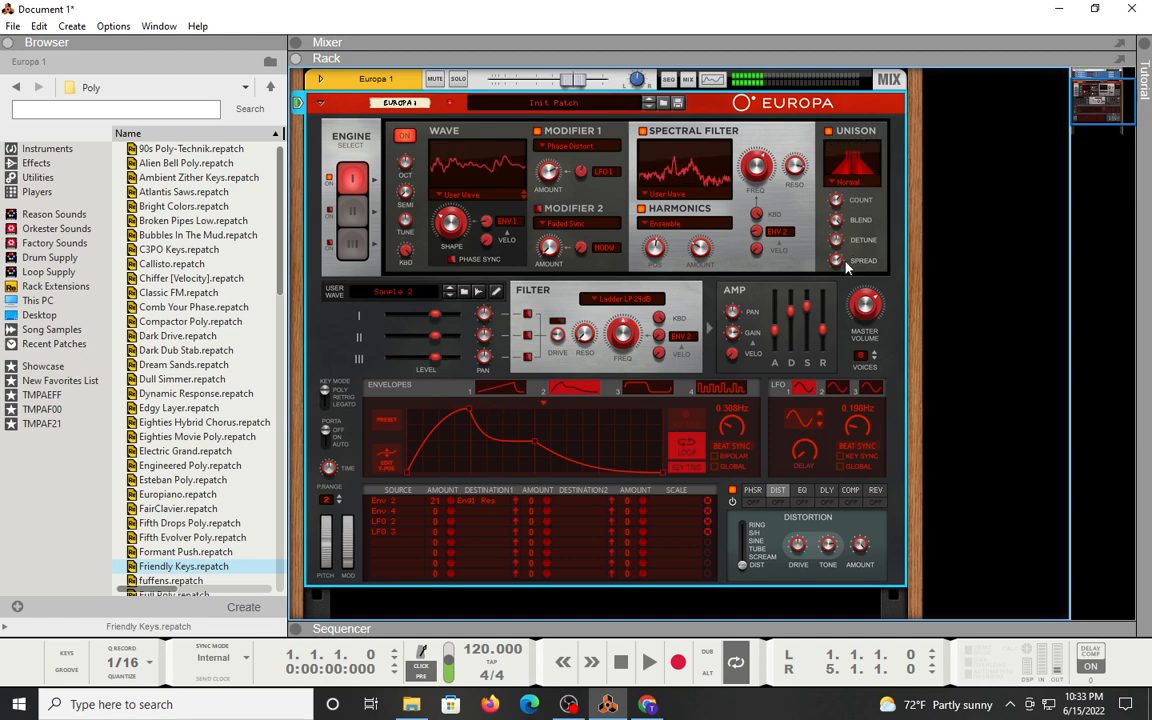
mouse_move(839, 268)
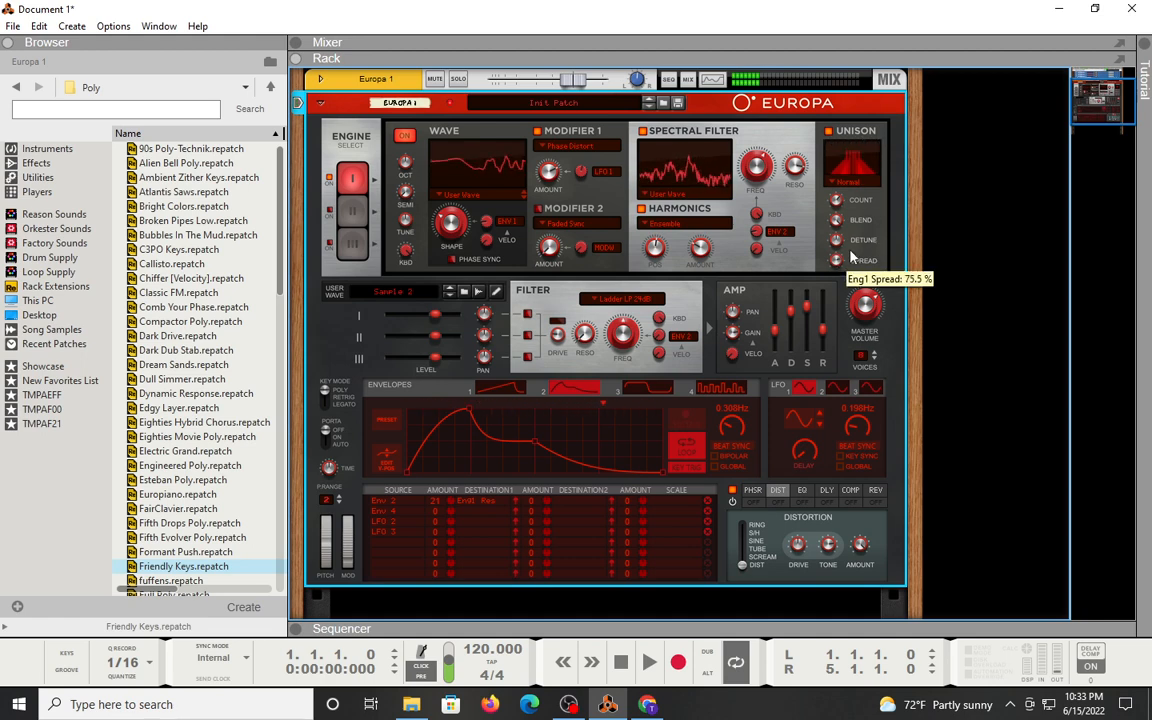
mouse_move(838, 246)
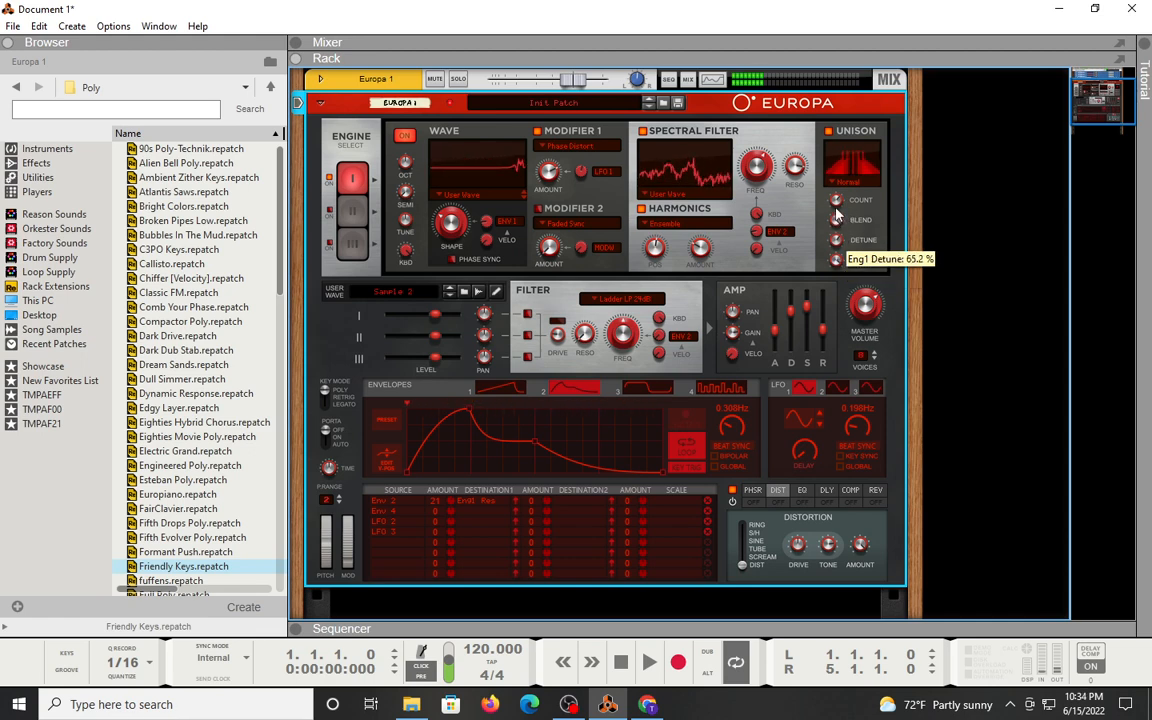
mouse_move(837, 210)
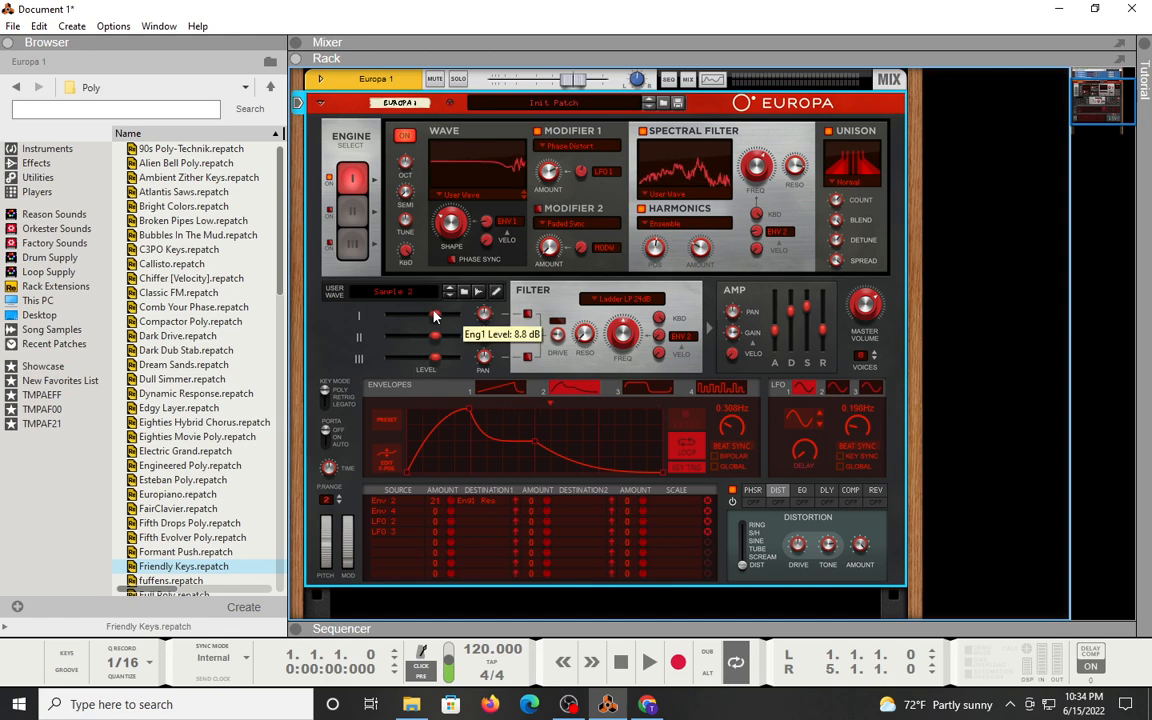
Raise engine 1's mixer level slightly and route the engine to the main filter
left_click_drag(434, 316, 443, 317)
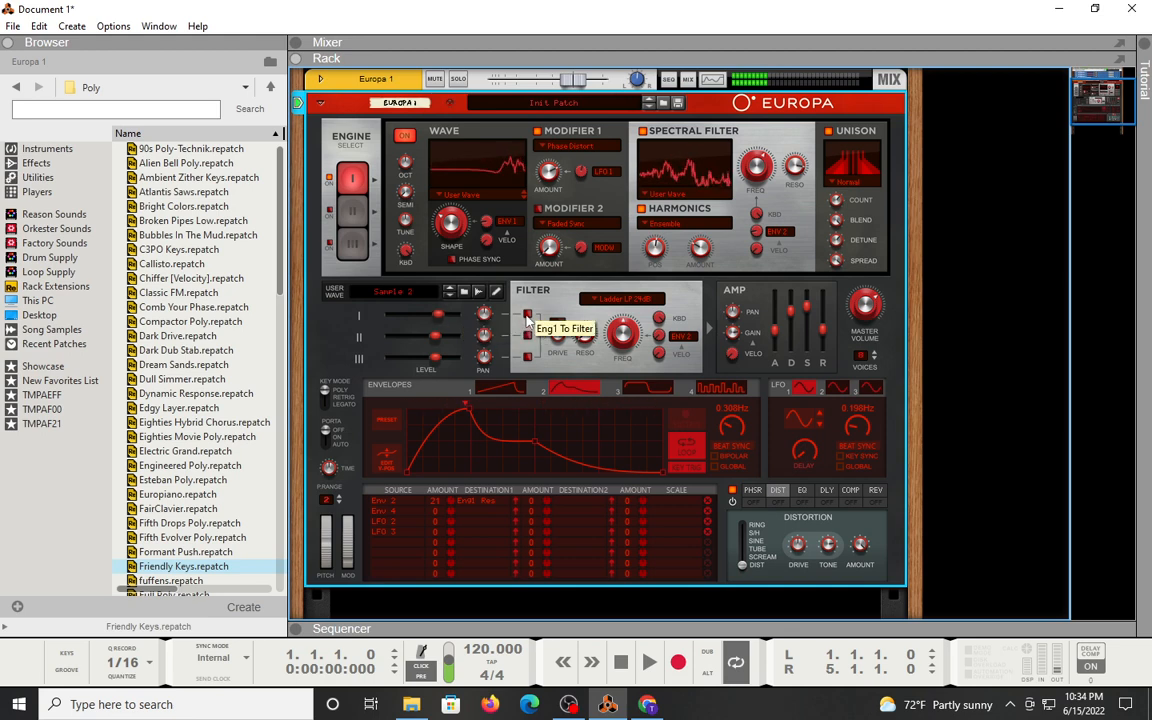
left_click(527, 316)
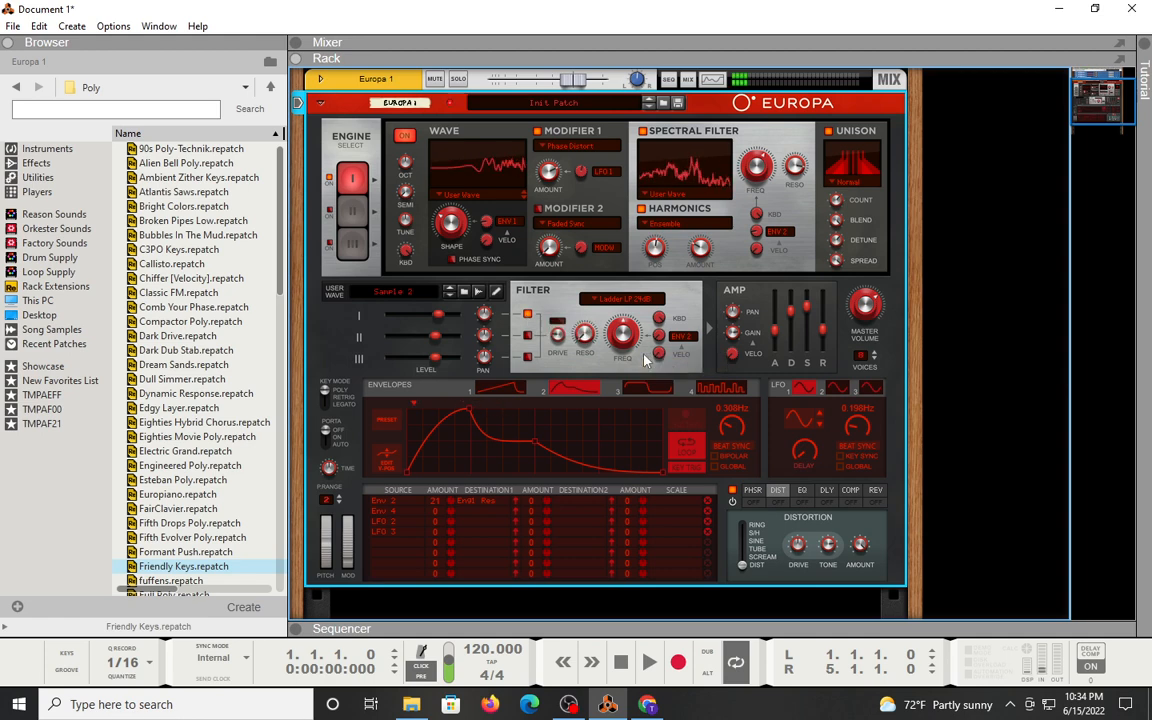
Sweep the frequency of the main Ladder LP 24dB filter up and down to find a suitable cutoff
mouse_move(624, 347)
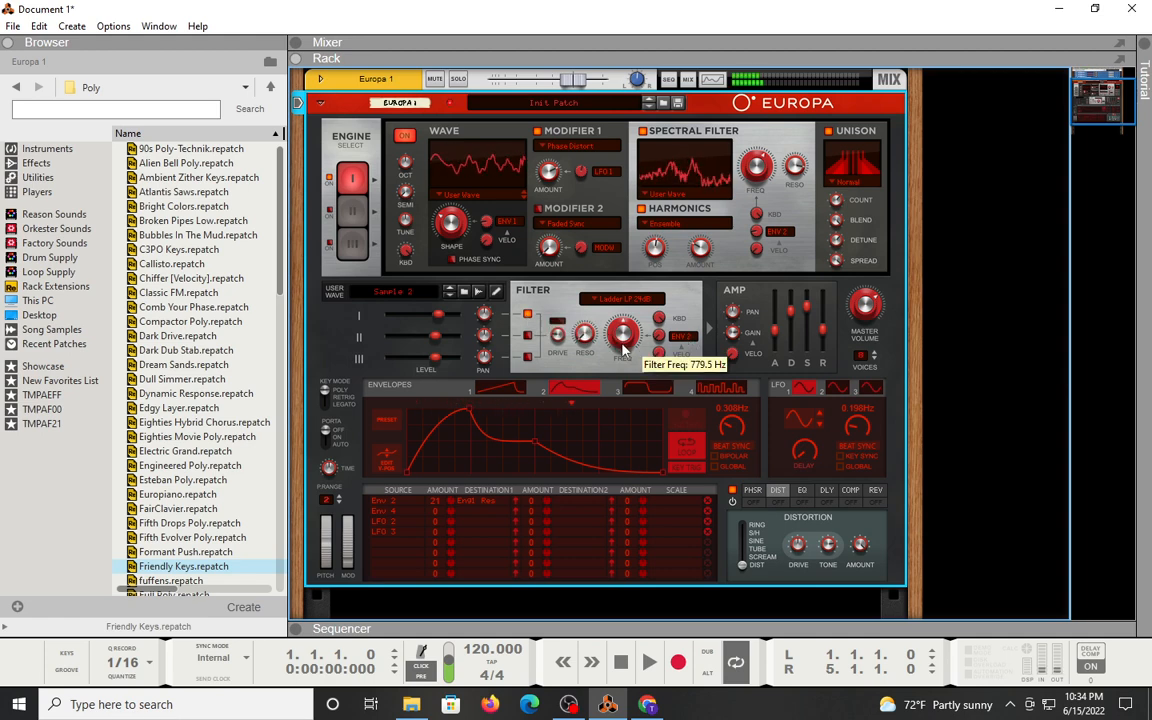
mouse_move(624, 340)
left_mouse_down()
mouse_move(630, 300)
mouse_move(630, 320)
left_mouse_up()
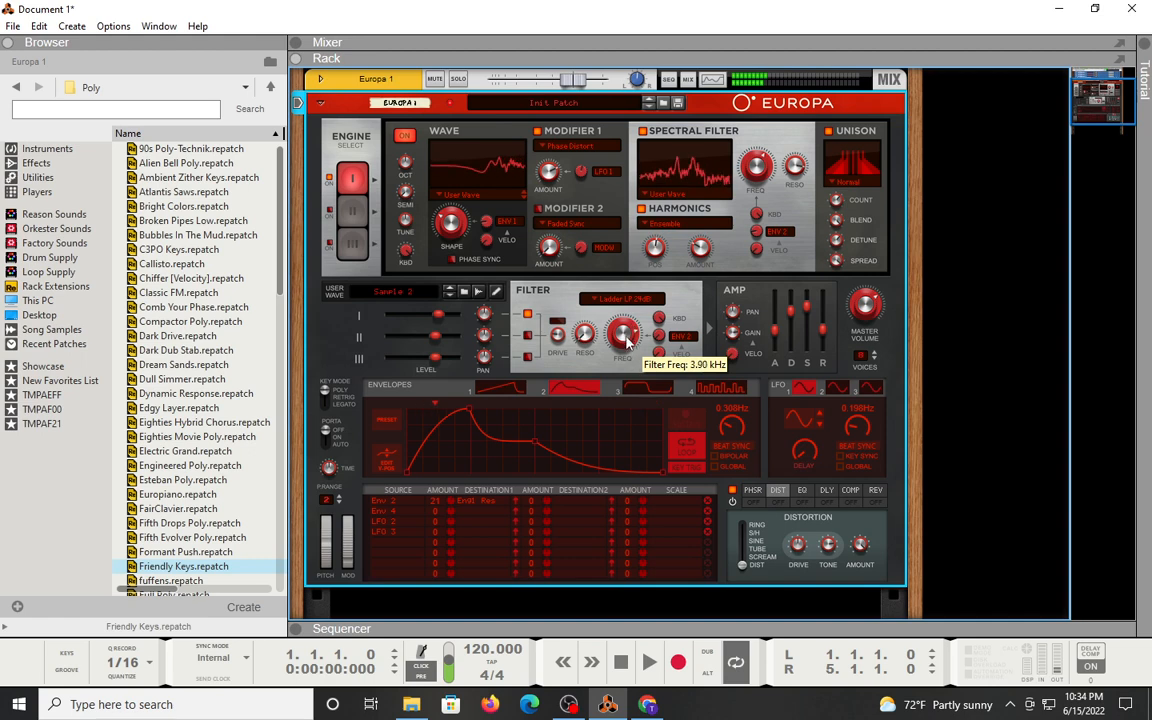
left_click_drag(628, 318, 626, 343)
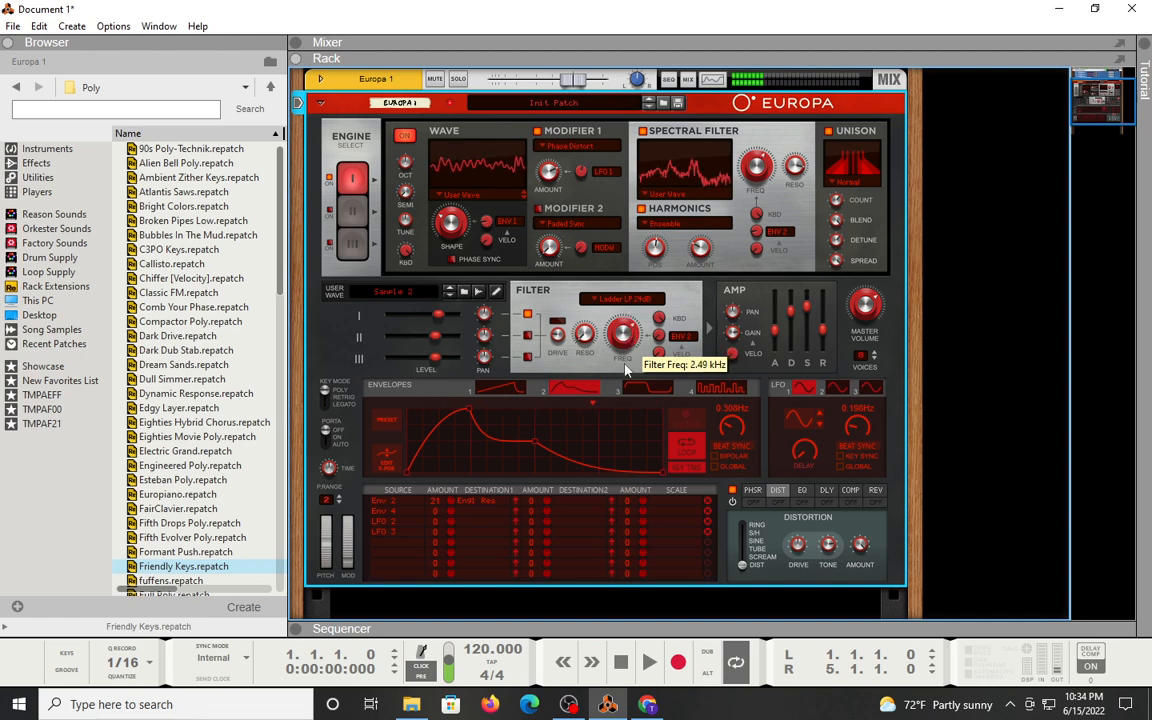
left_click_drag(626, 405, 634, 352)
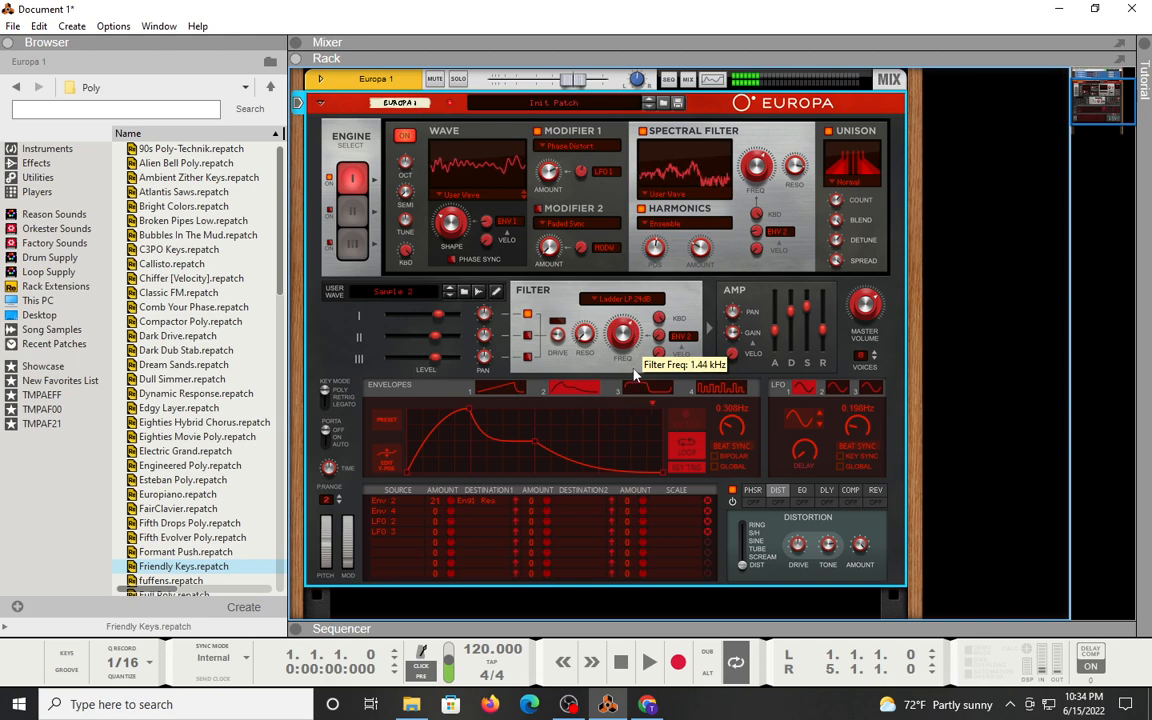
left_click_drag(628, 363, 617, 393)
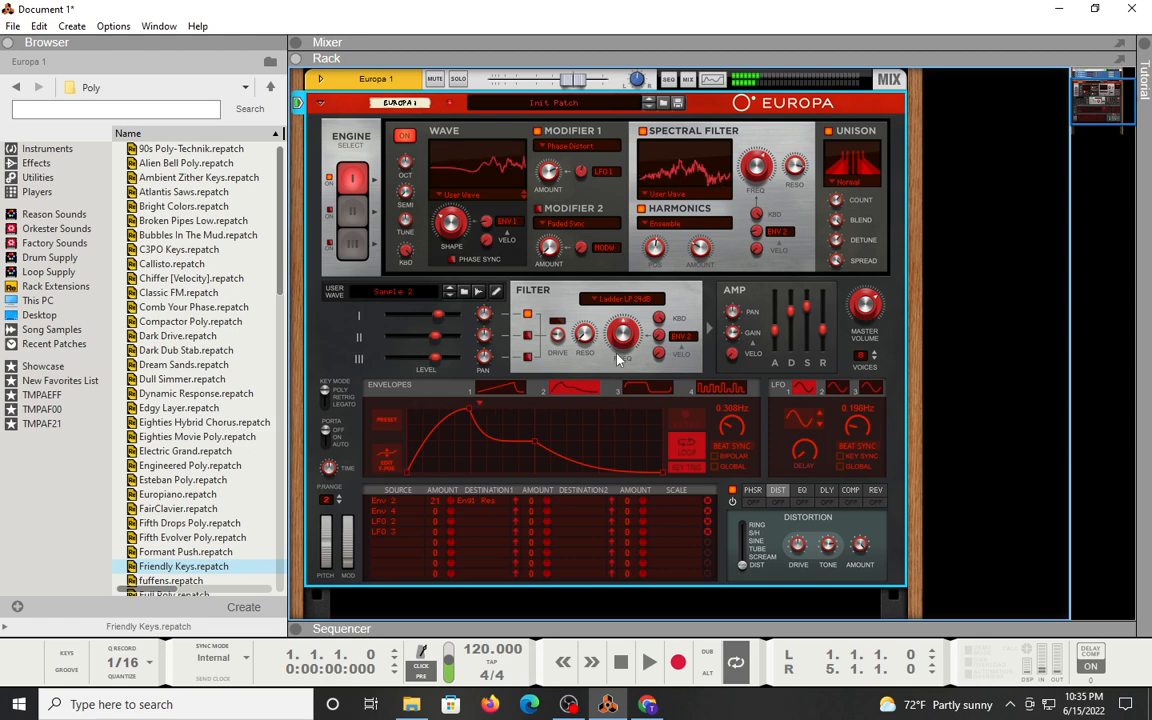
left_click_drag(617, 340, 618, 361)
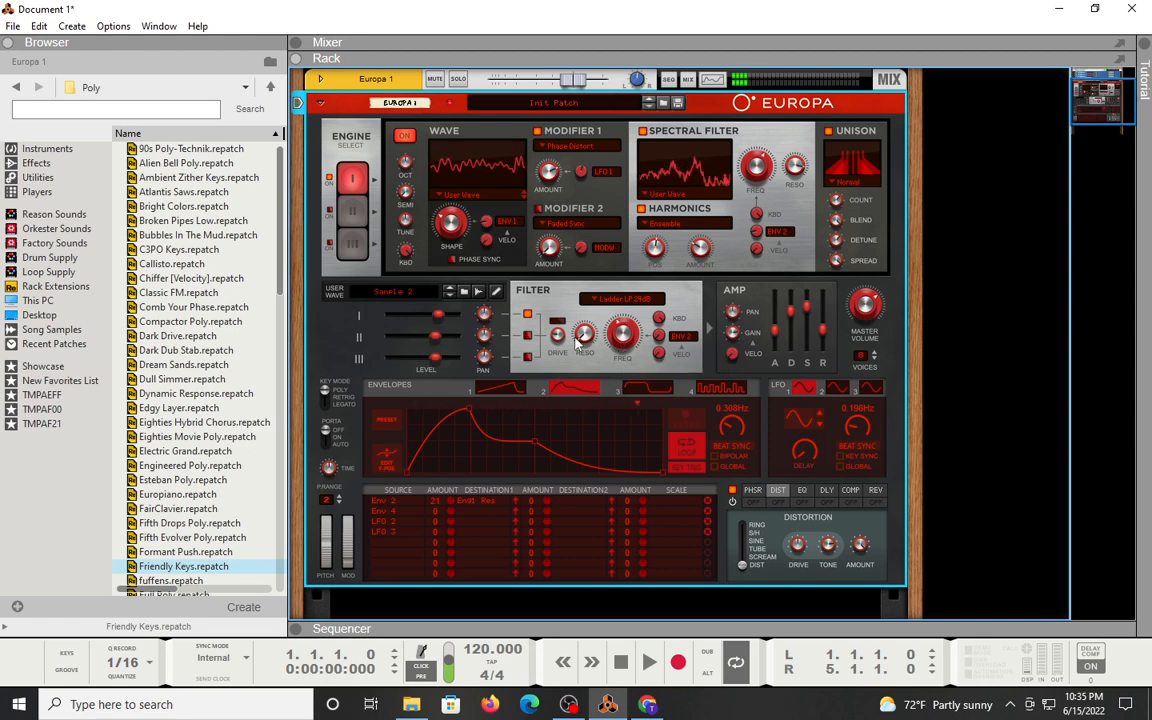
Raise the main filter's Drive and switch its frequency modulation source to Envelope 3
left_click_drag(554, 336, 583, 260)
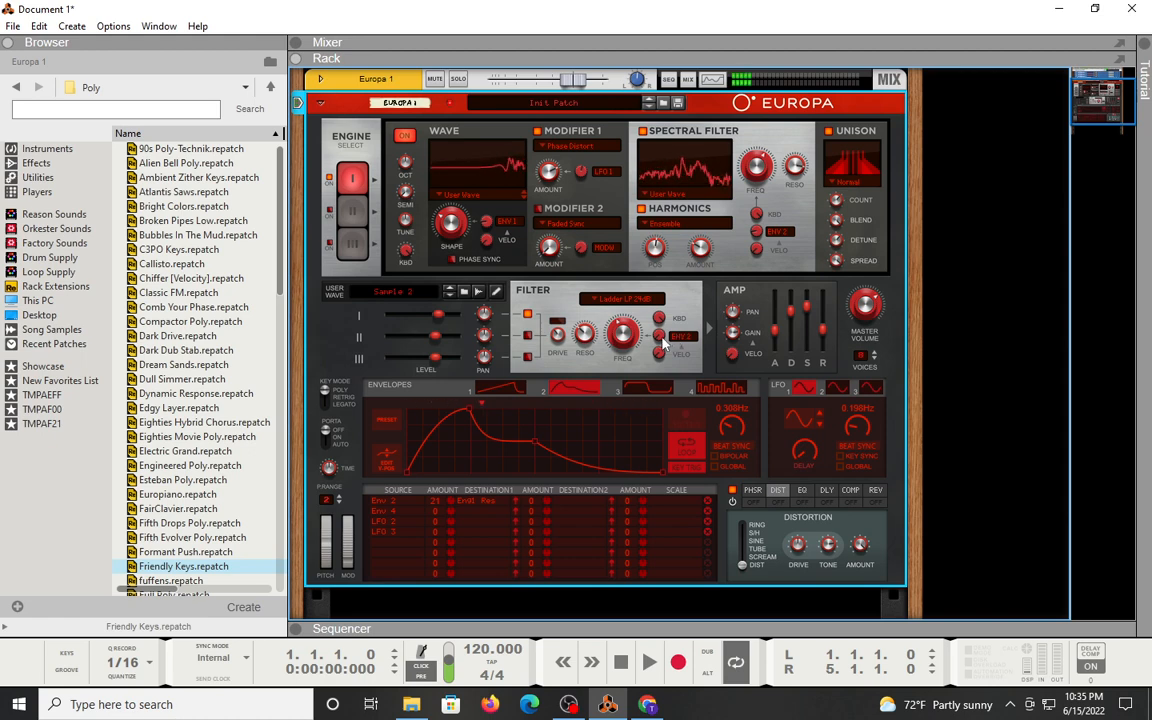
left_click(681, 340)
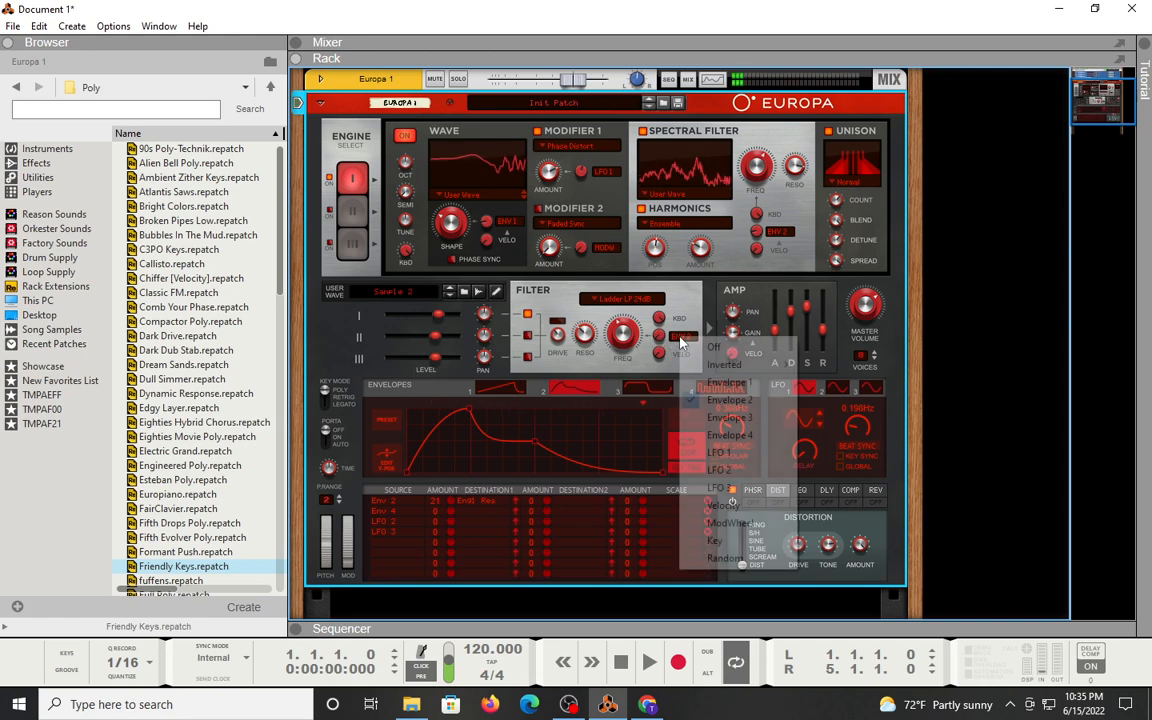
left_click(707, 424)
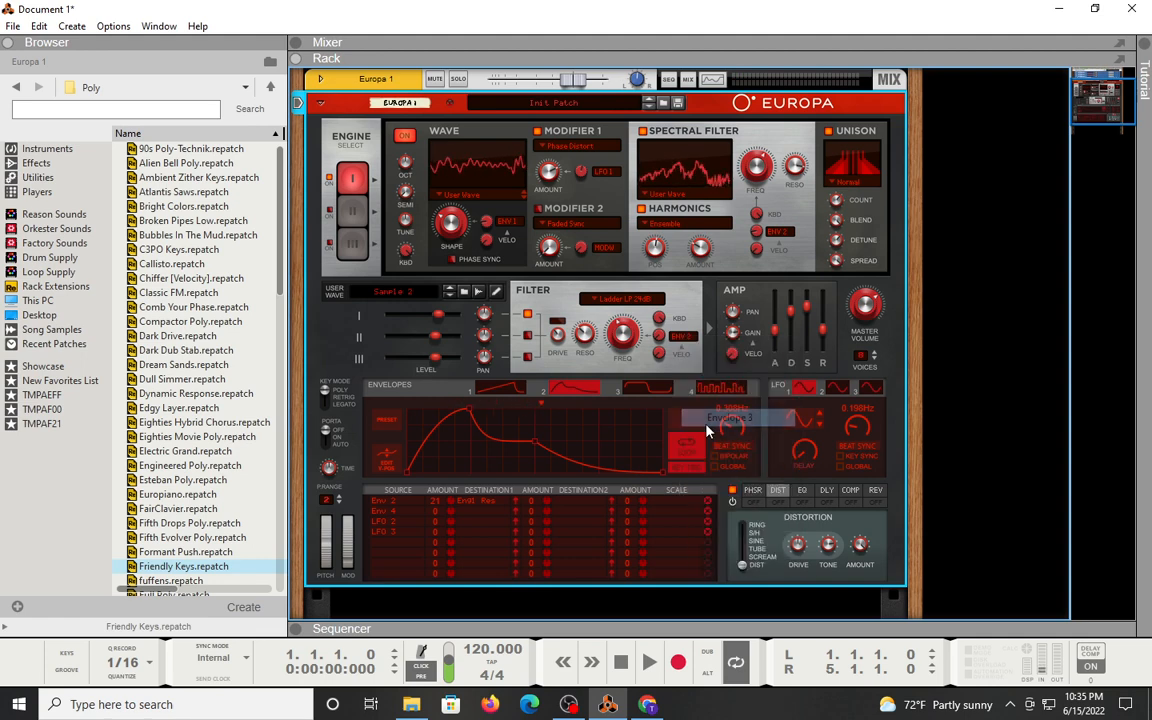
Load an attack-decay-sustain-release style preset curve into Envelope 3 and set its rate to 0.305 Hz
left_click(633, 389)
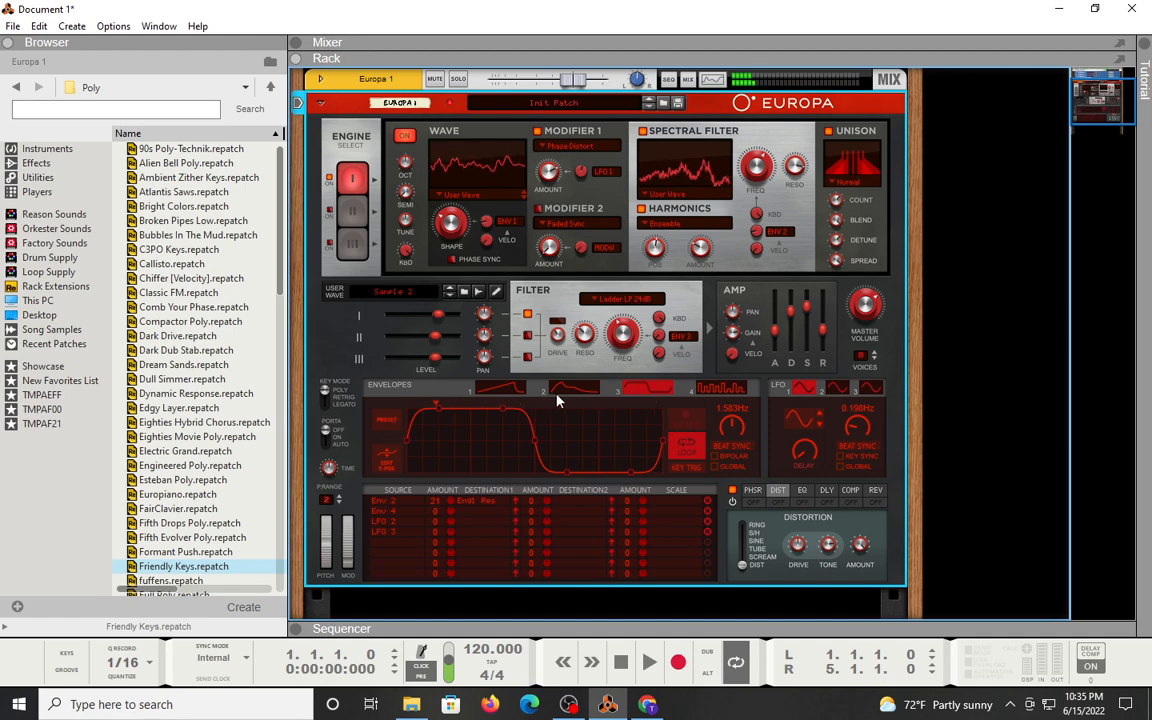
left_click(386, 420)
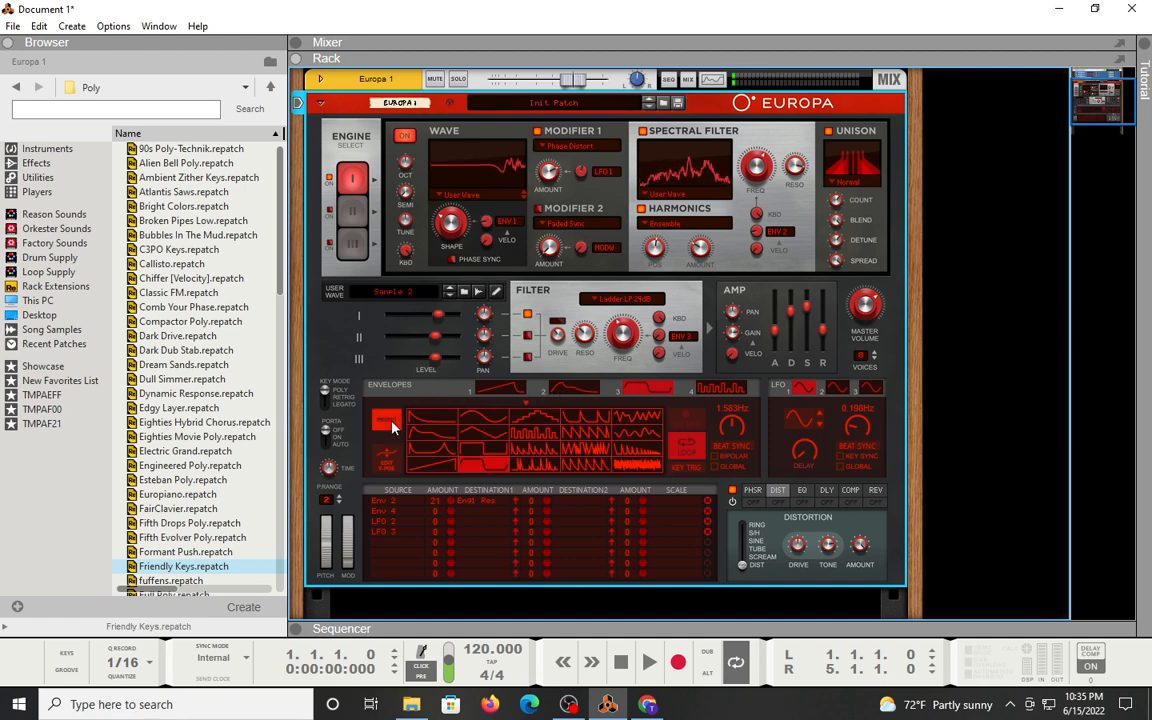
left_click(441, 440)
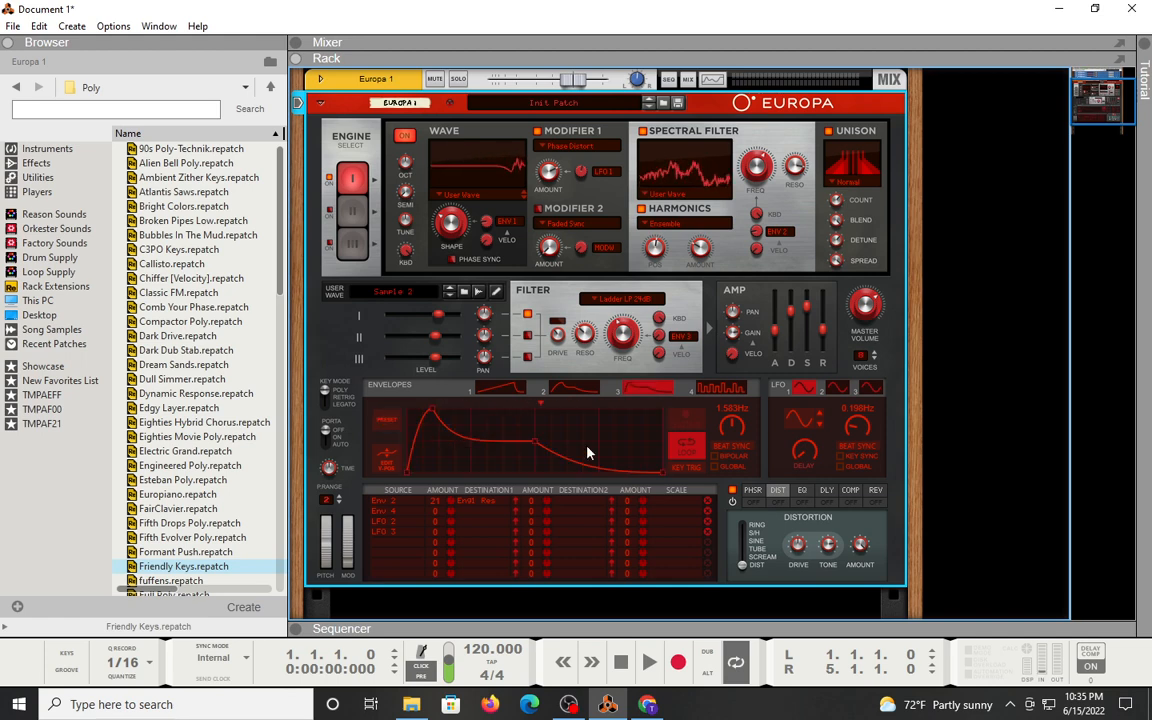
left_click_drag(728, 424, 730, 483)
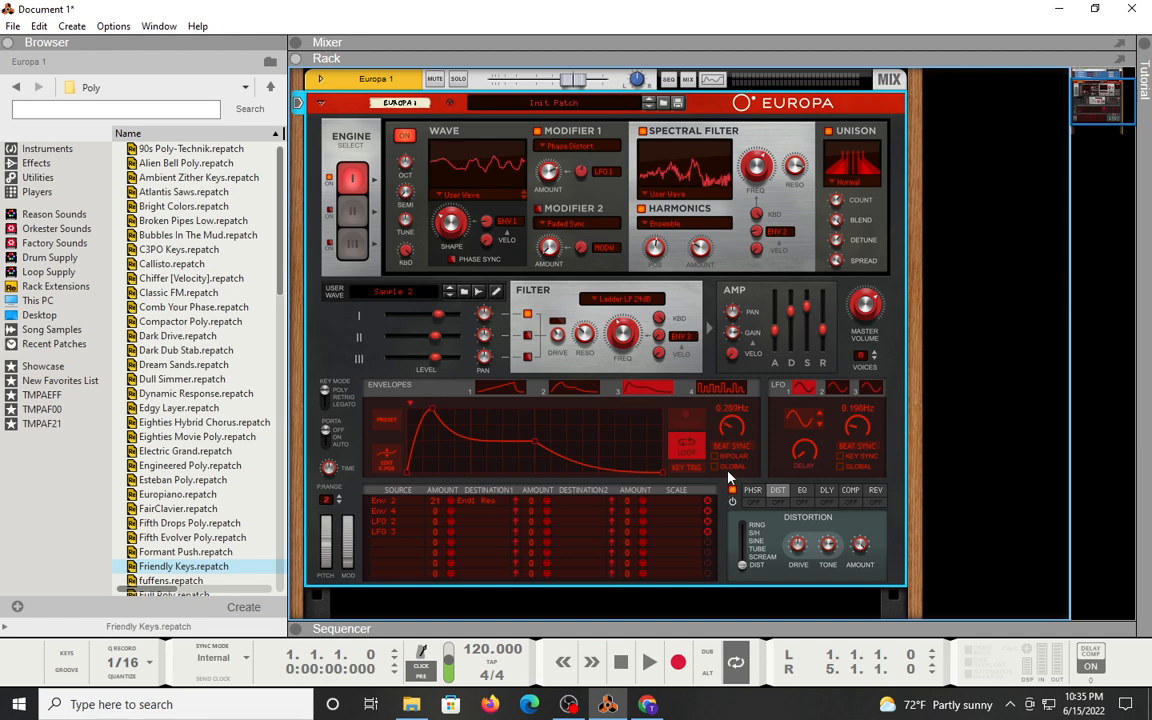
left_click_drag(728, 472, 727, 470)
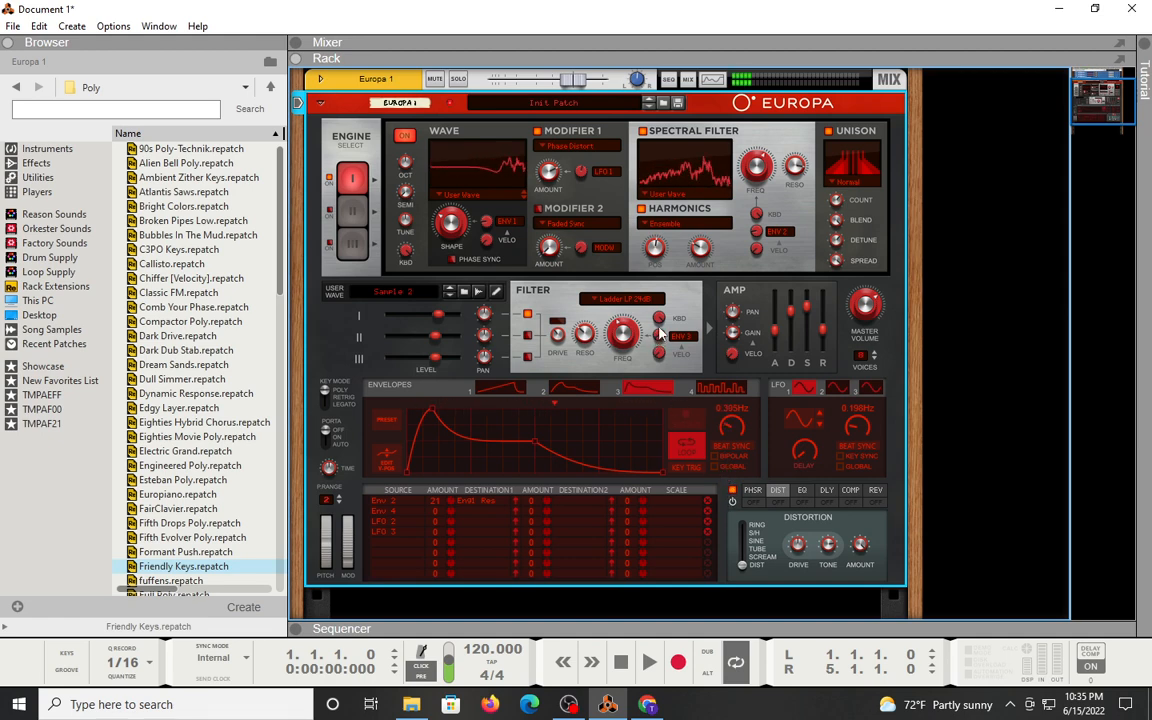
Raise the main filter's envelope amount and reshape Envelope 3 into a long rise with a rounded late fall at 0.159 Hz
left_click_drag(659, 334, 612, 157)
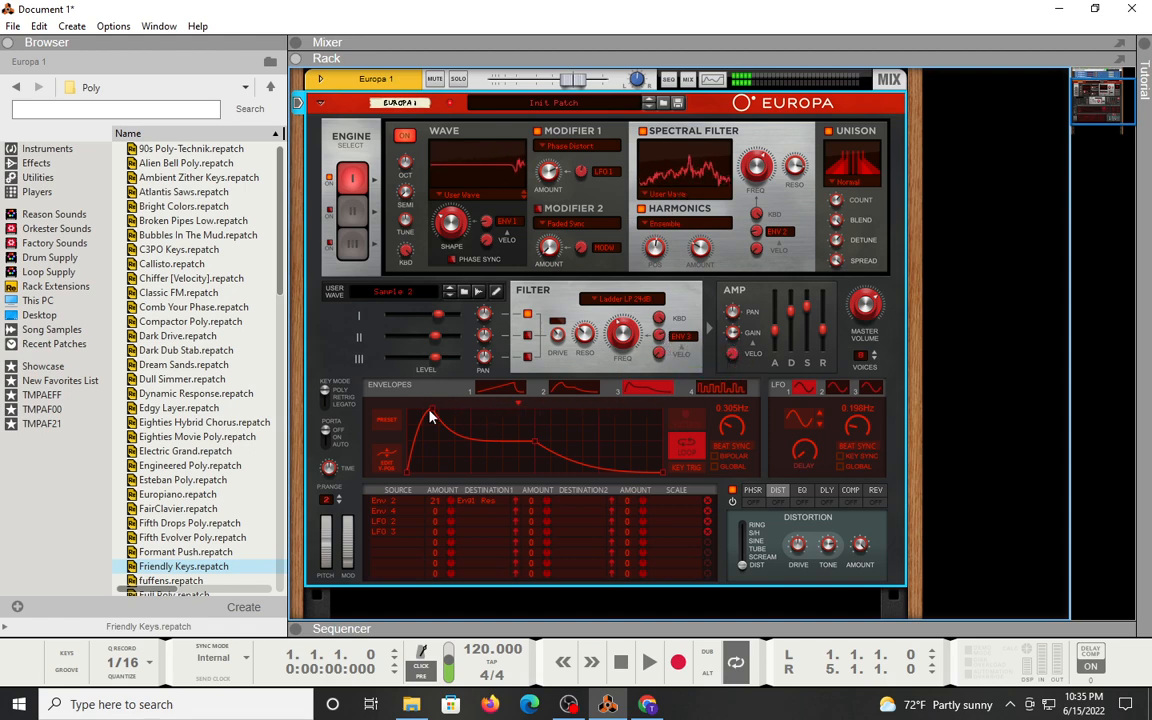
left_click_drag(432, 411, 512, 405)
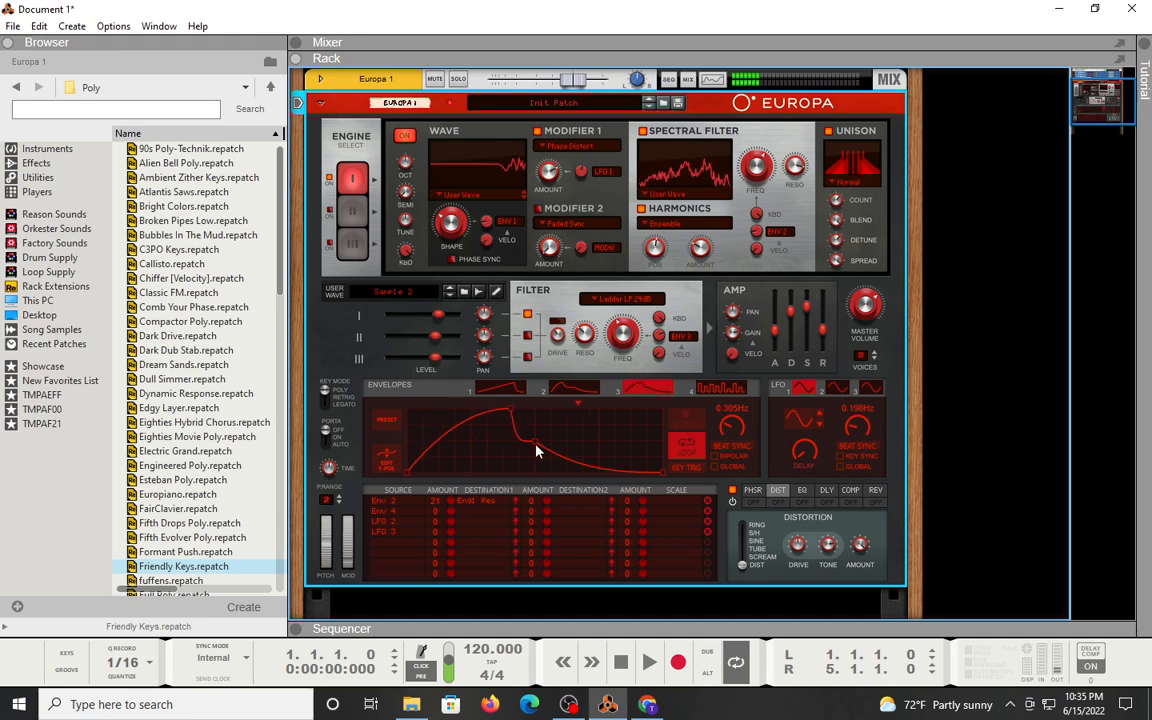
left_click_drag(538, 446, 643, 444)
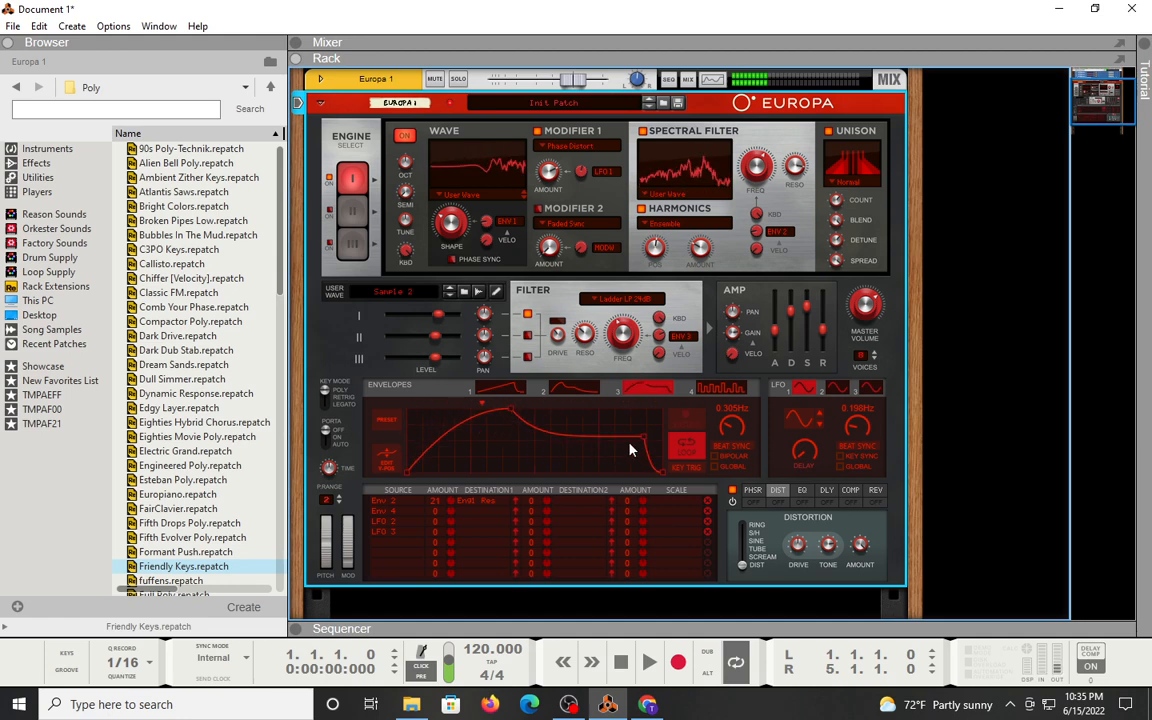
left_click_drag(510, 409, 591, 411)
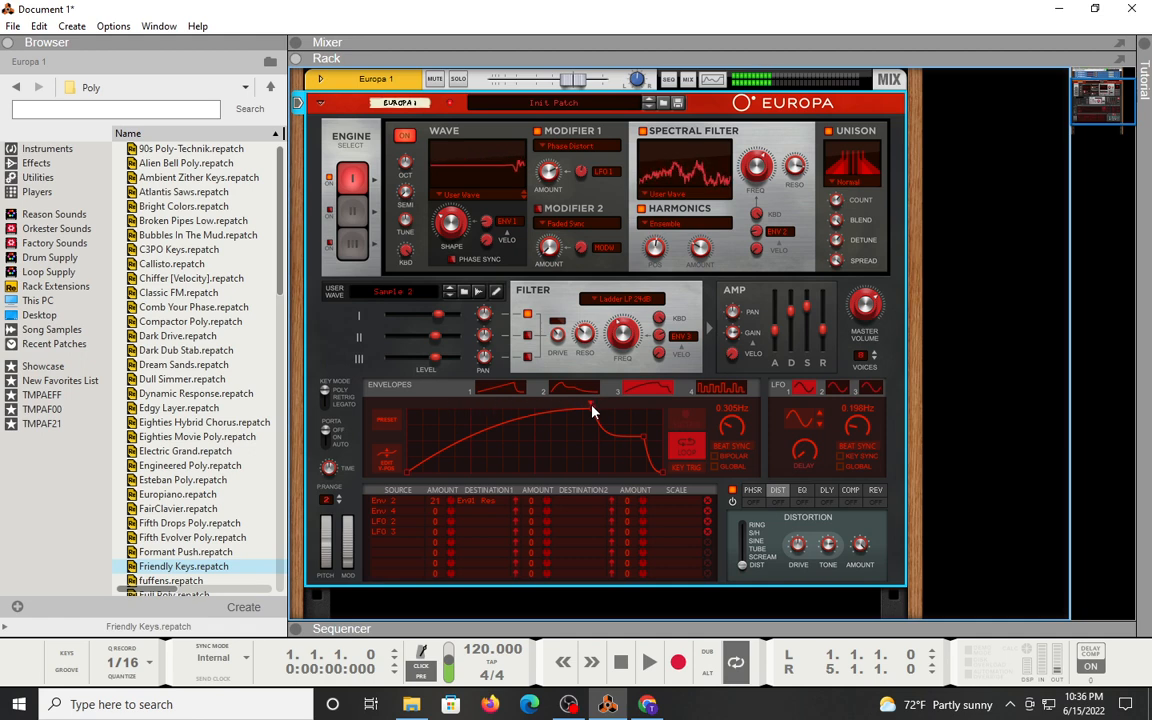
left_click_drag(731, 428, 726, 450)
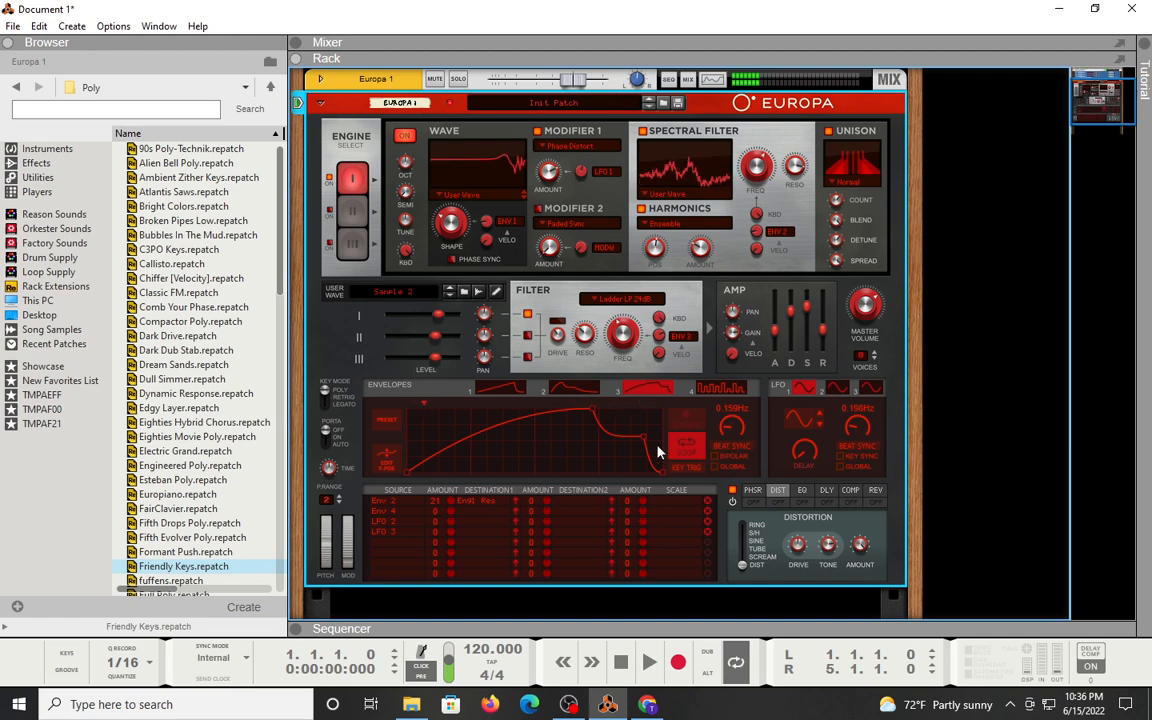
left_click_drag(604, 431, 657, 381)
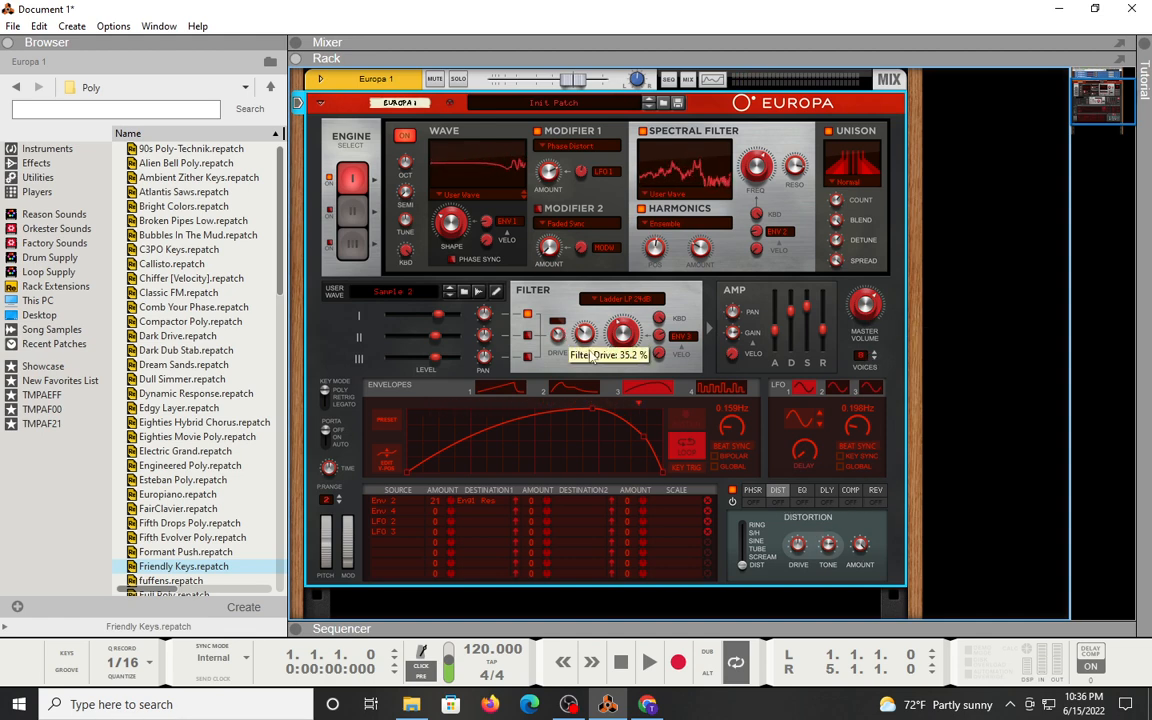
Turn on the Delay effect and adjust its Amount and Feedback
left_click(828, 502)
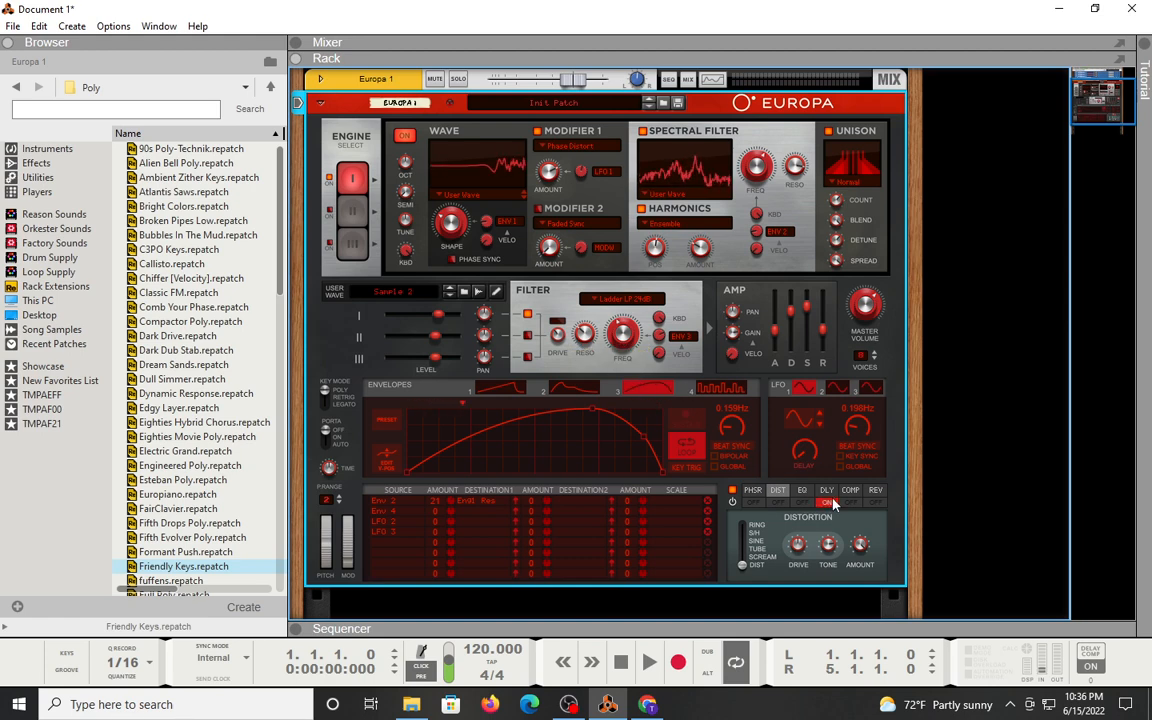
left_click(830, 491)
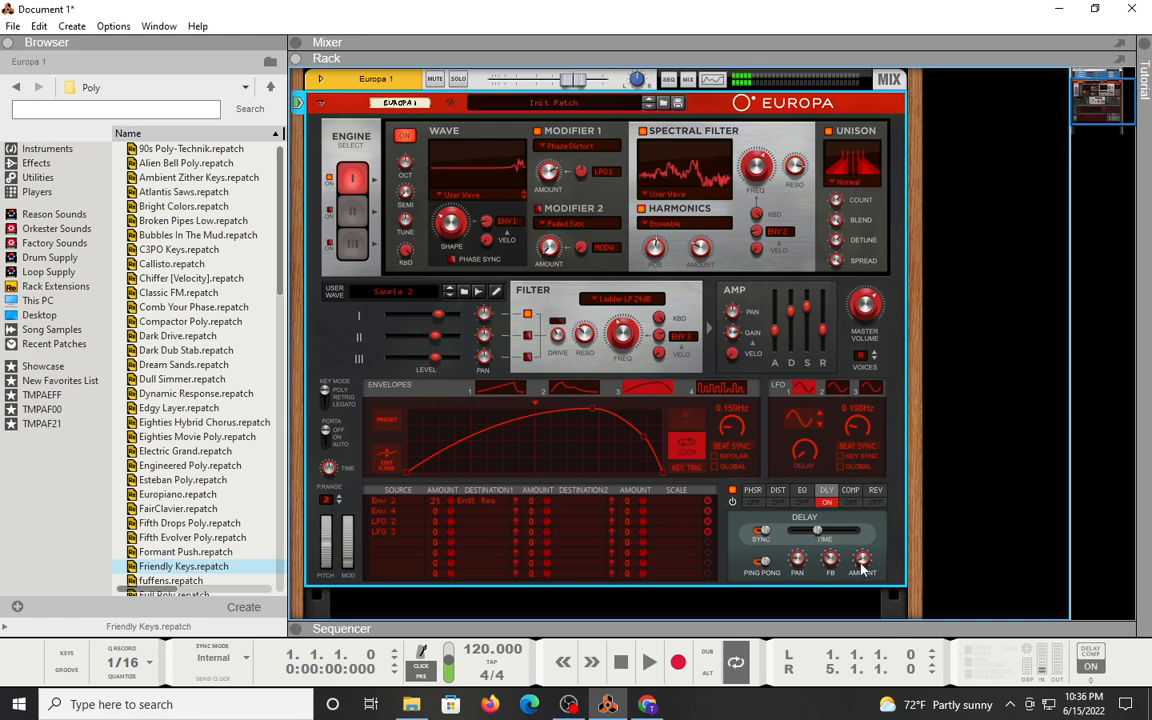
left_click_drag(865, 515, 883, 430)
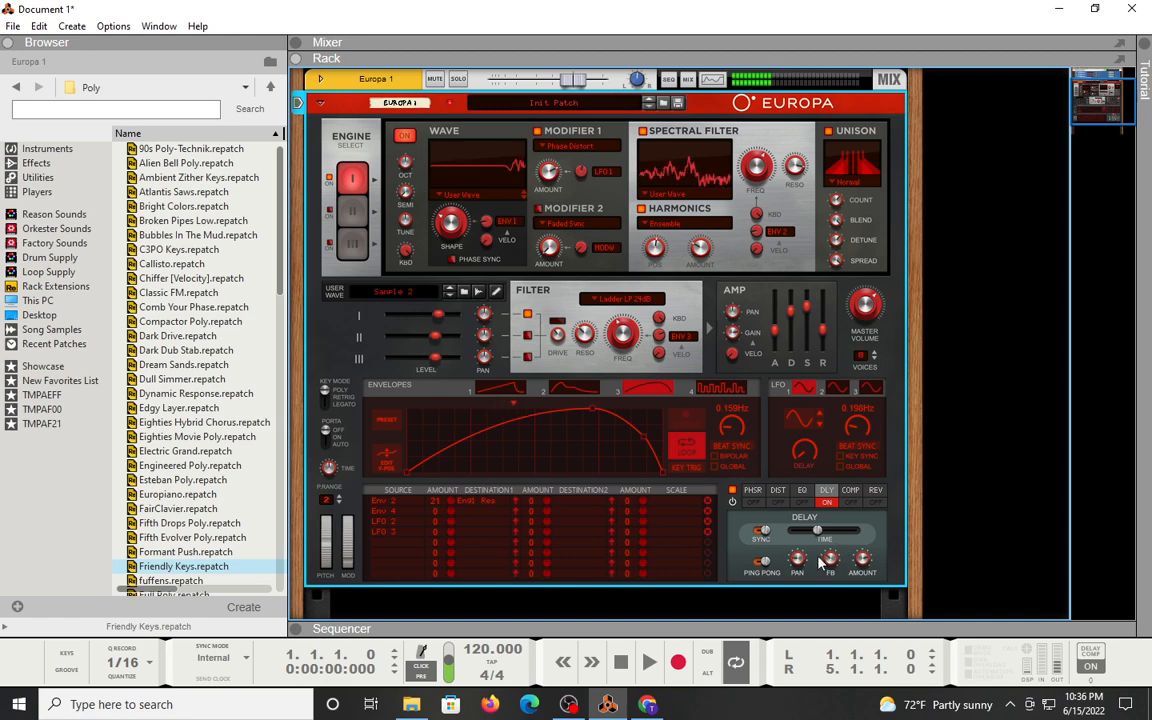
mouse_move(832, 563)
left_click_drag(832, 563, 857, 602)
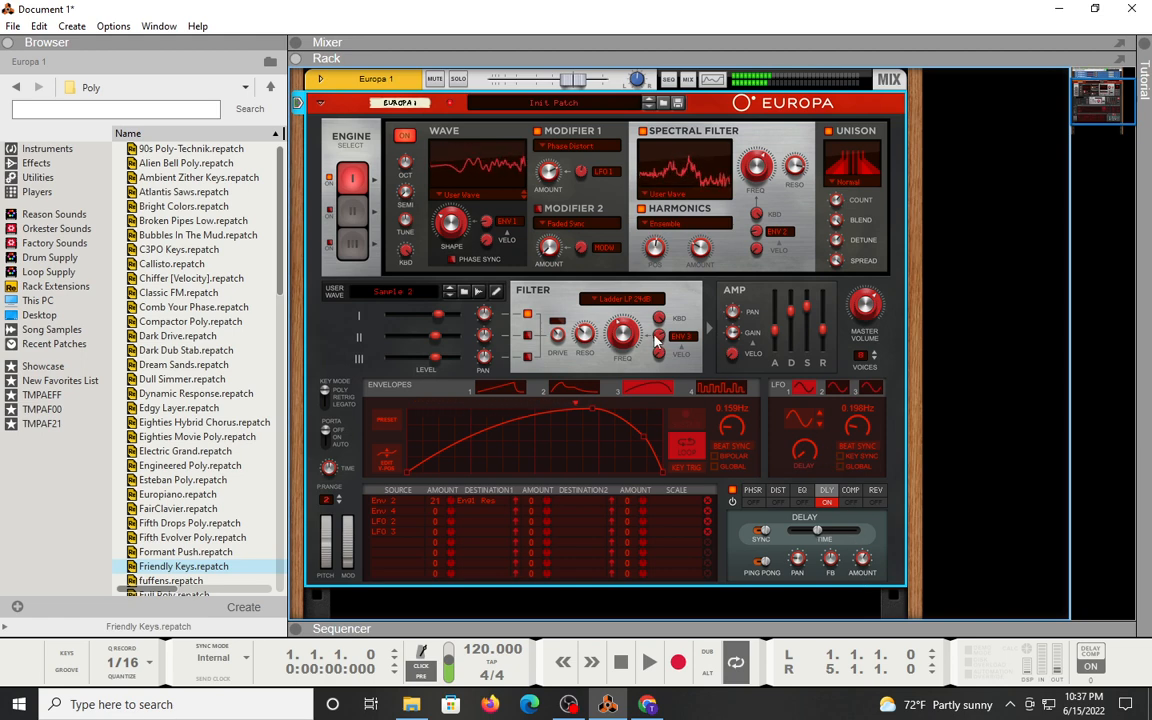
Lower the amount of Envelope 3 modulation on the main filter's frequency
mouse_move(656, 341)
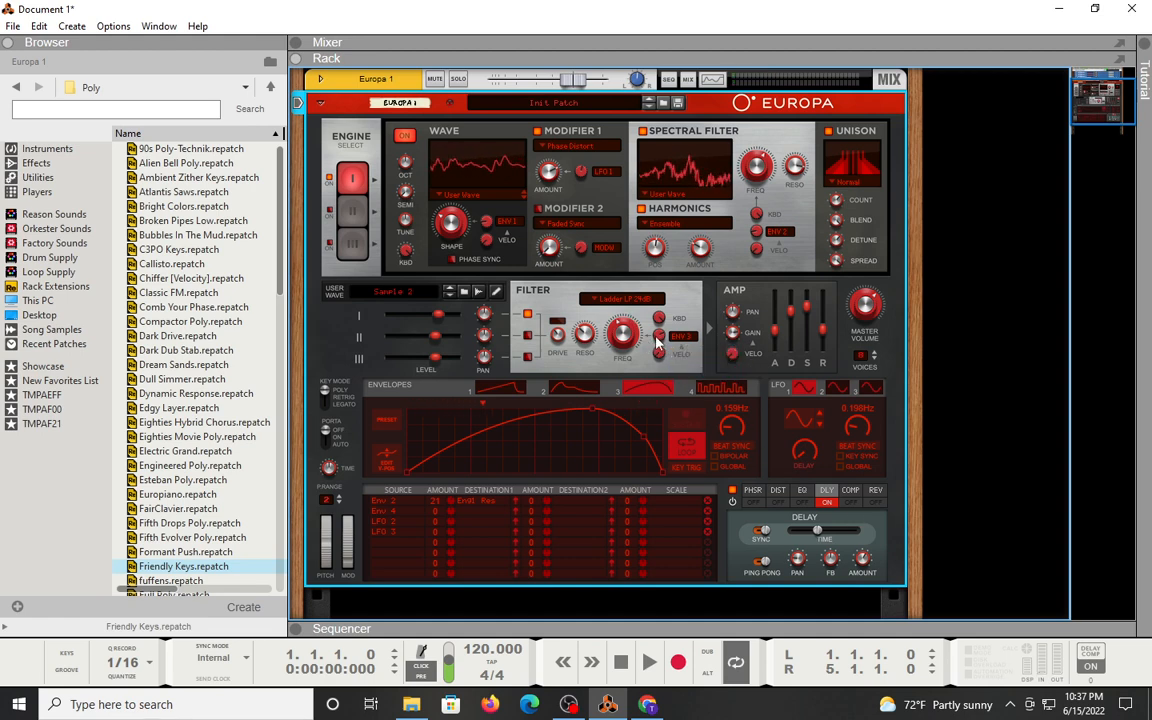
left_click_drag(656, 341, 657, 407)
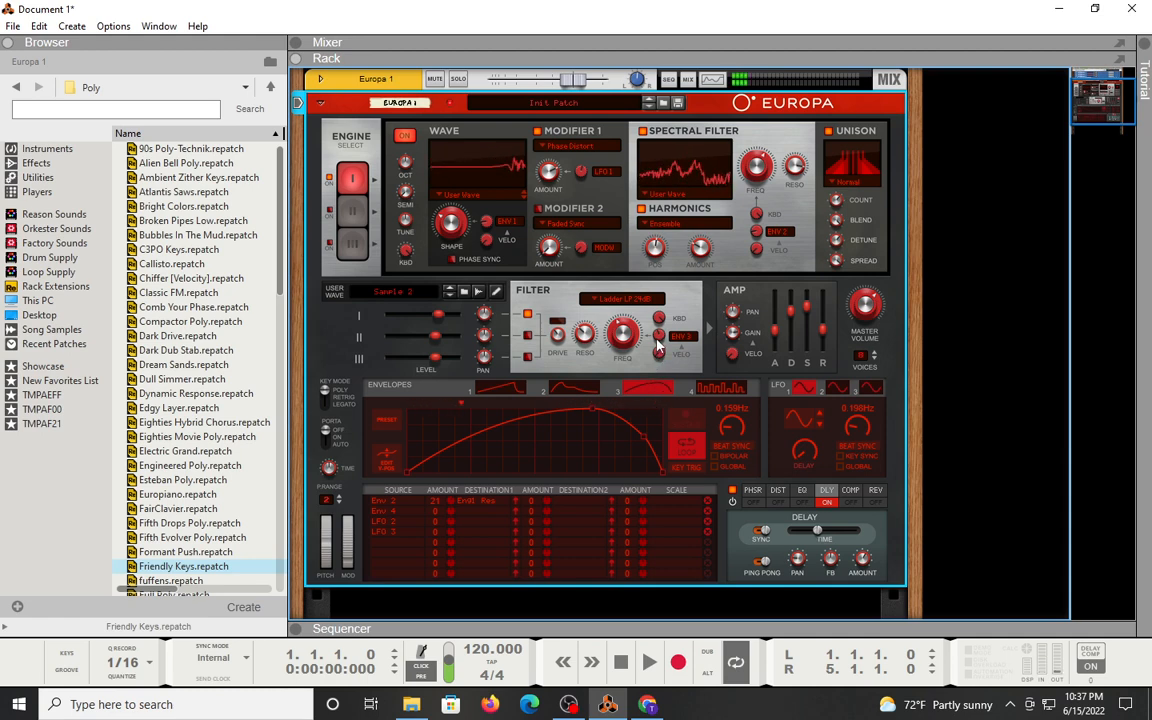
left_click_drag(648, 344, 675, 378)
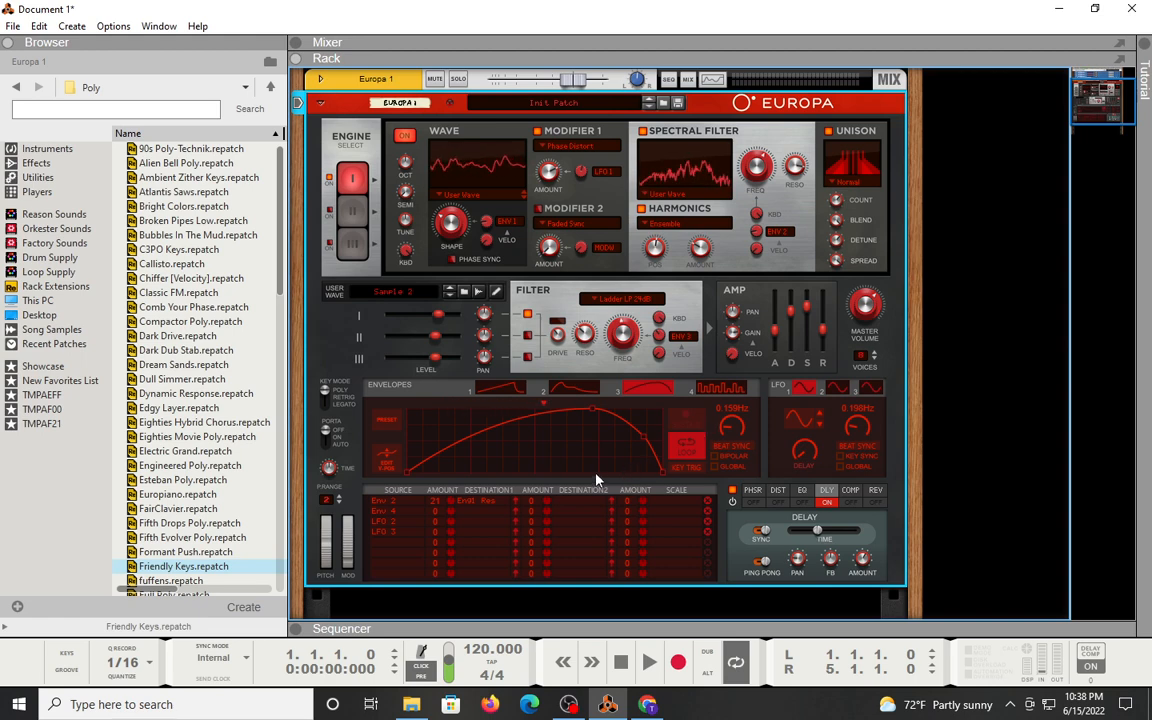
Turn on engine 2 at a reduced mixer level, route it to the main filter and adjust the filter's Drive
left_click(346, 220)
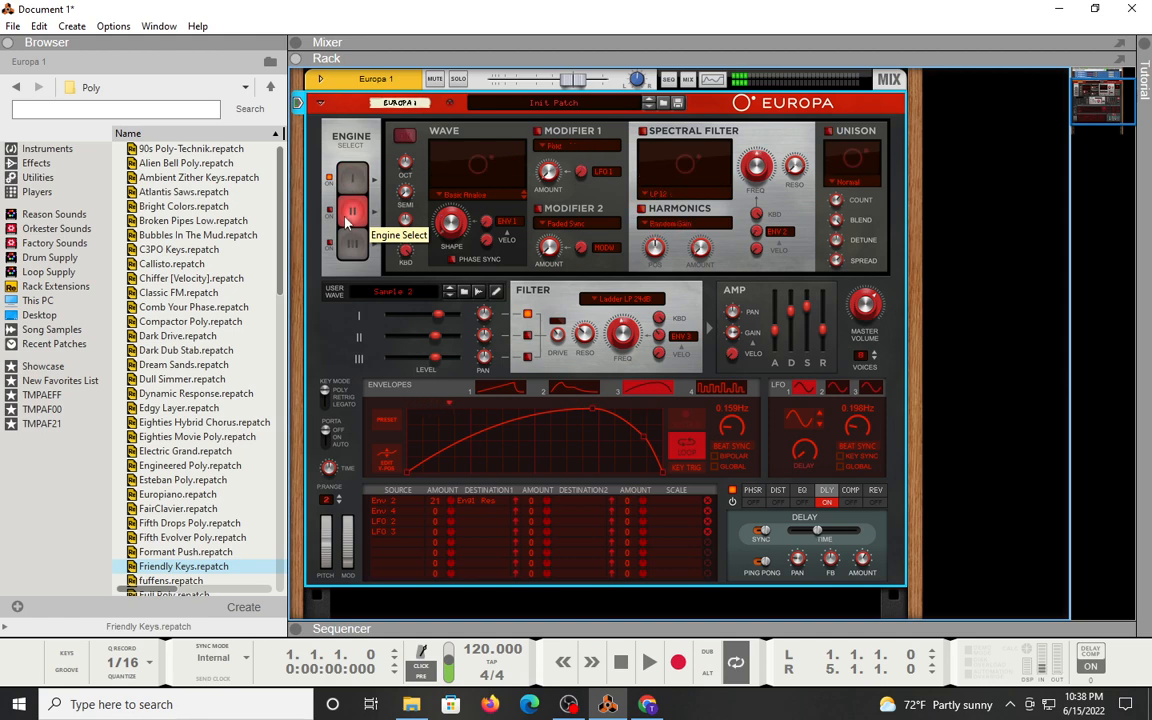
left_click(330, 212)
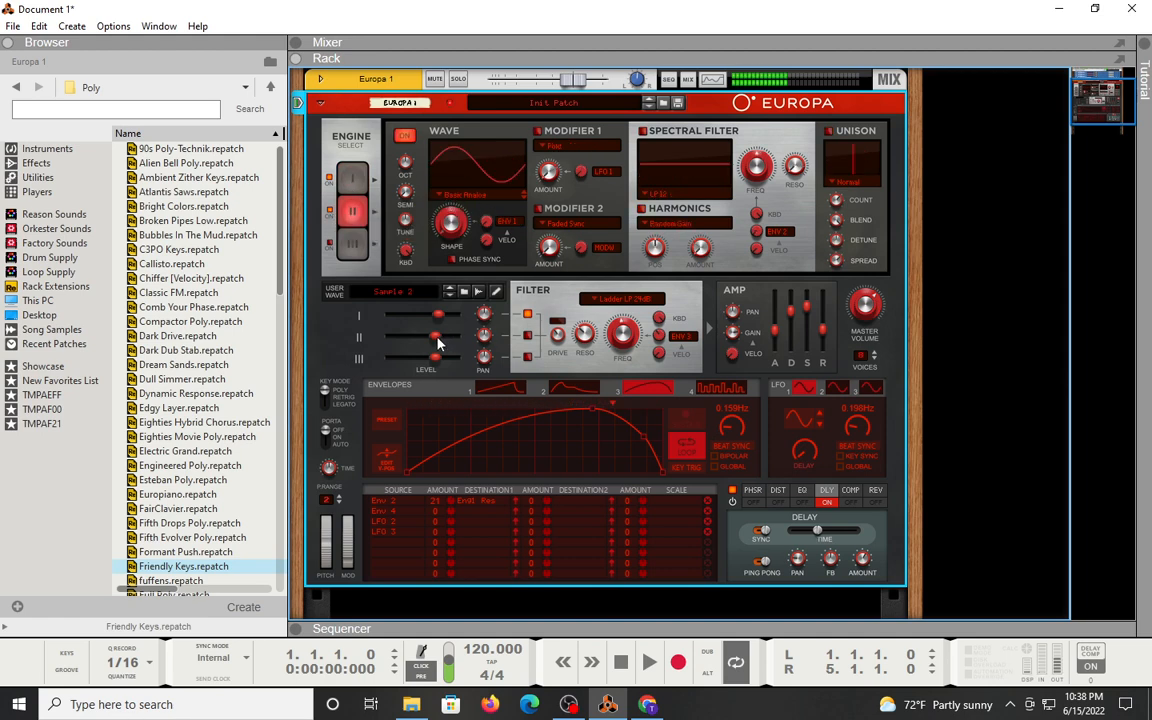
left_click_drag(446, 340, 413, 338)
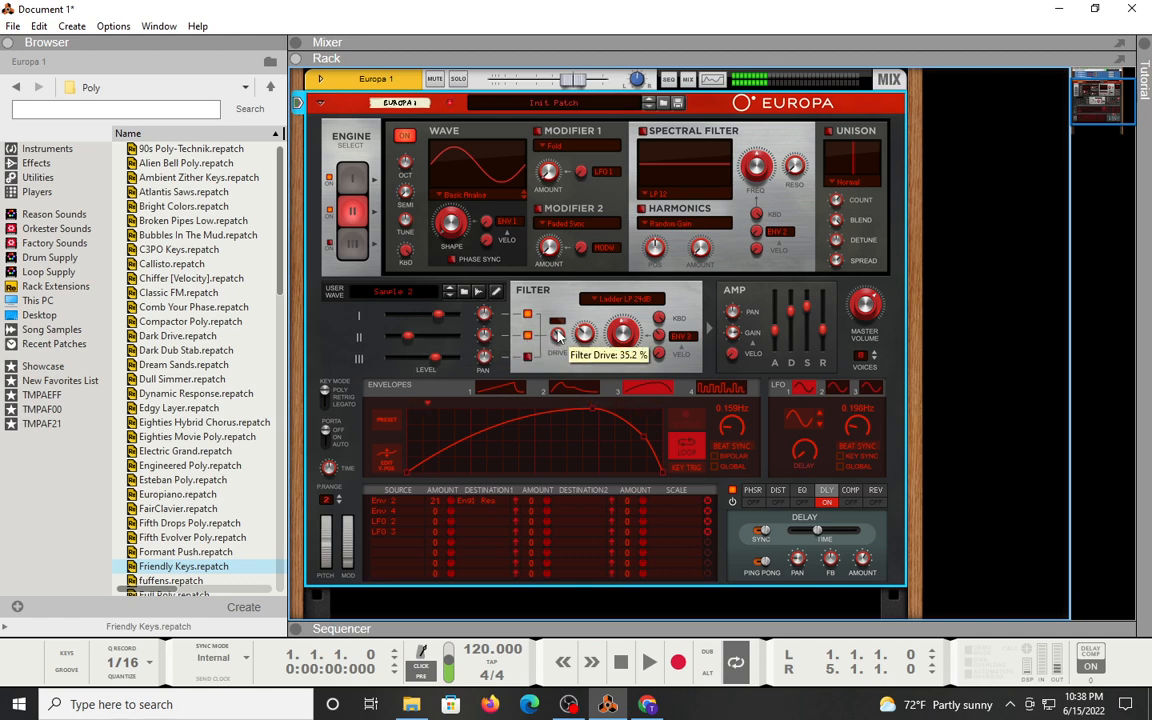
left_click_drag(558, 336, 570, 317)
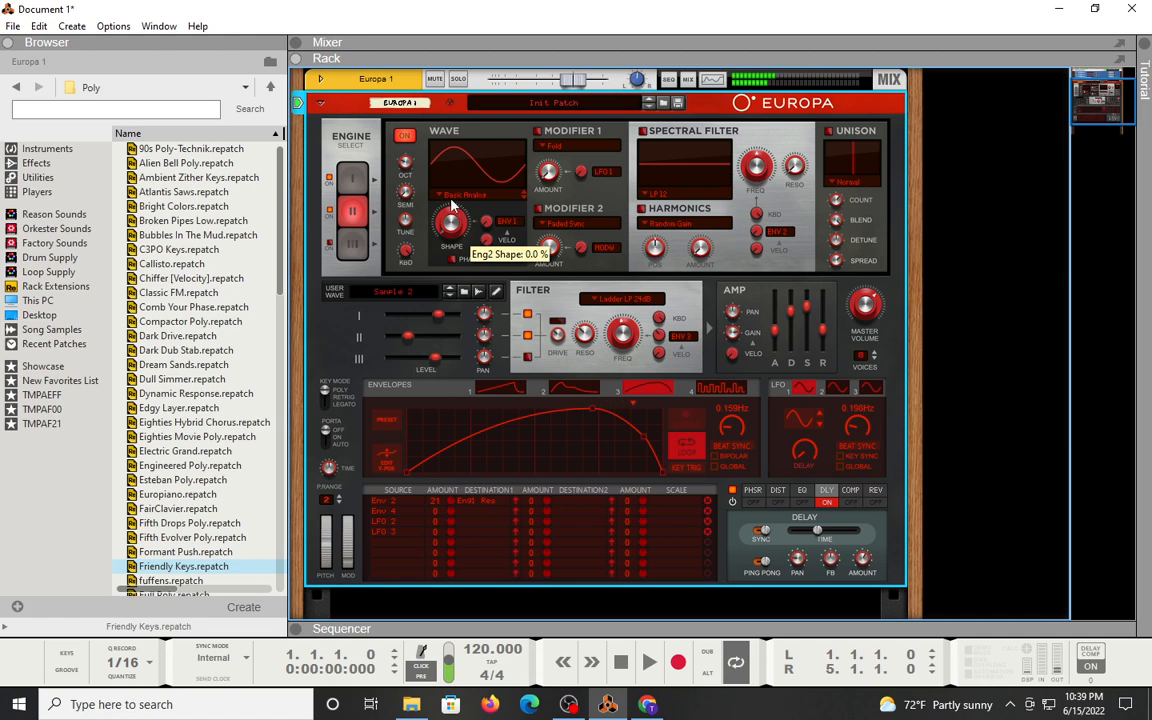
Set engine 2 to the Saw-Triangle wave at octave 2 and turn on its Unison
left_click(463, 197)
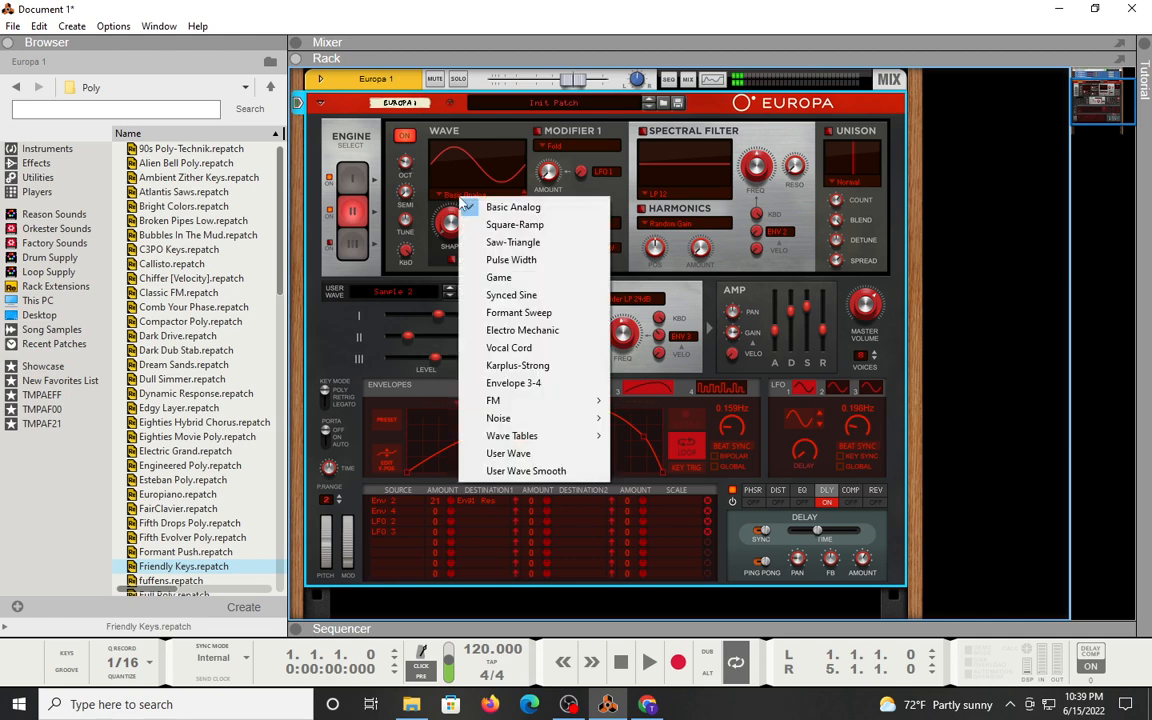
left_click(538, 245)
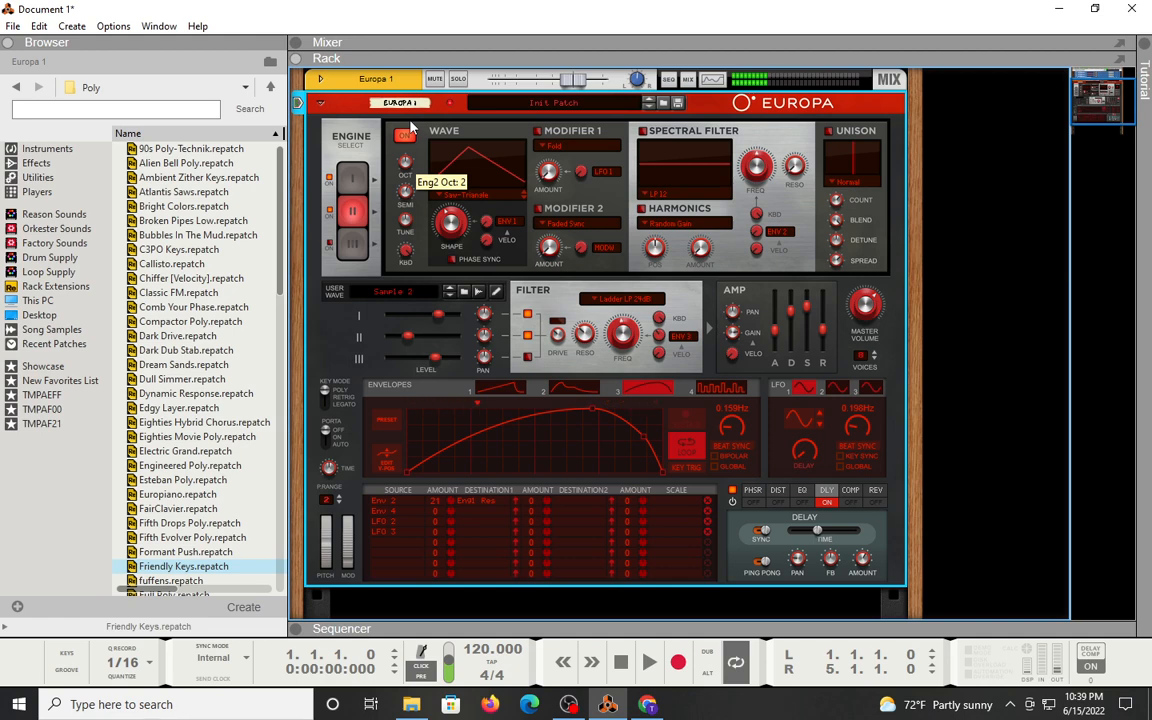
left_click(828, 132)
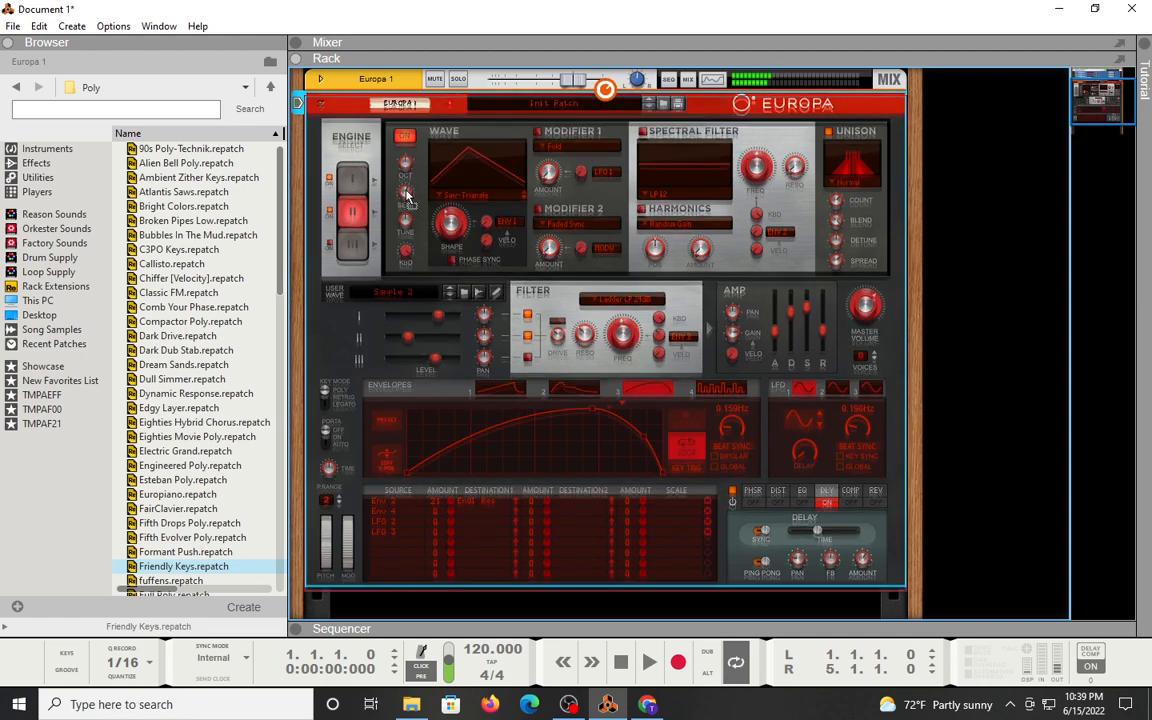
mouse_move(407, 196)
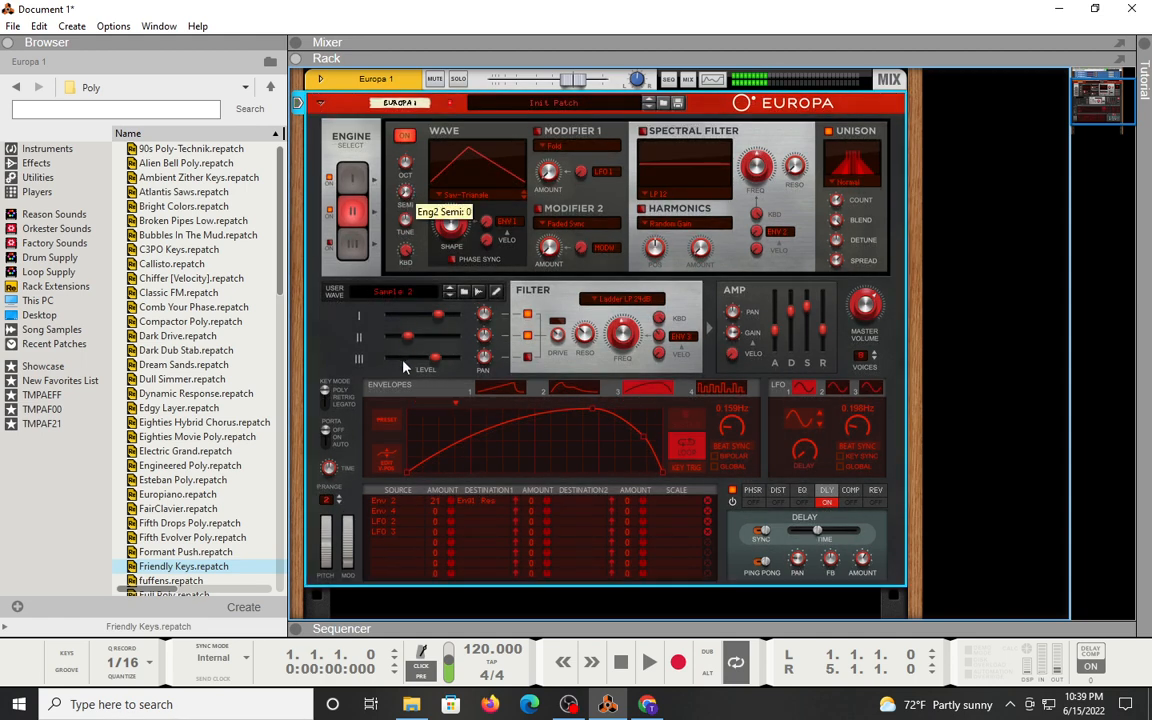